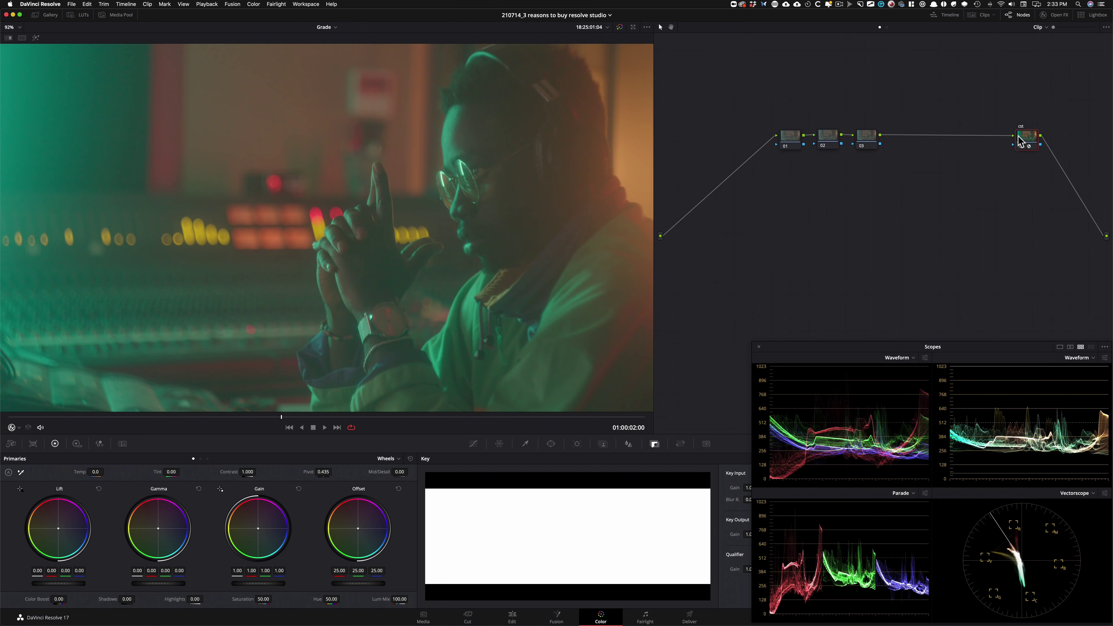
Step: Label node 02 as "glow"
click(820, 90)
click(828, 137)
key(Tab)
text(glow)
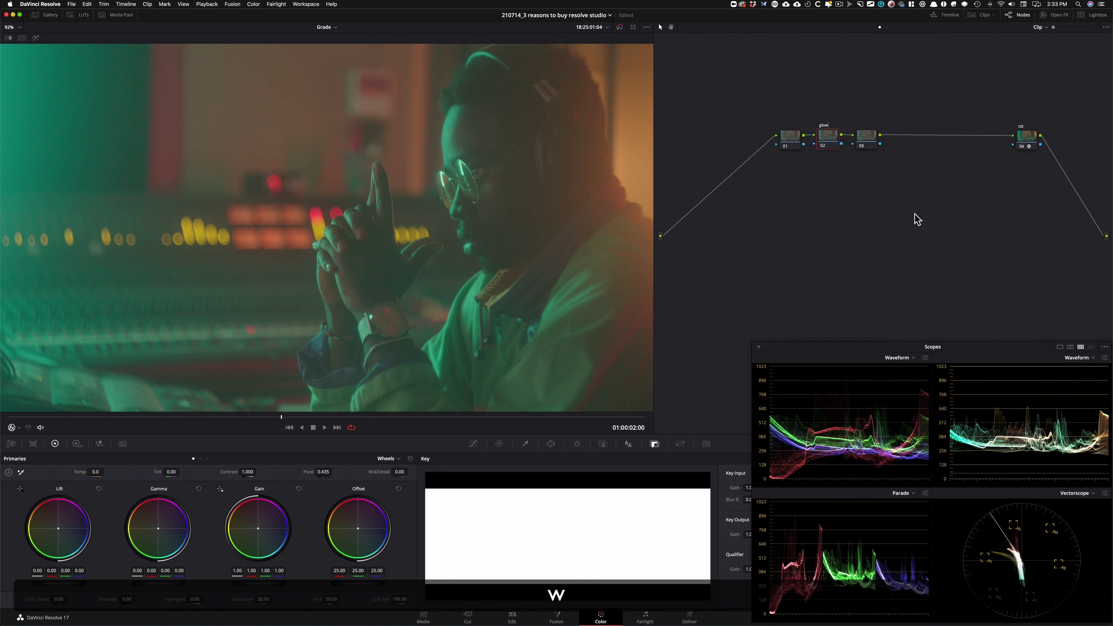
key(Return)
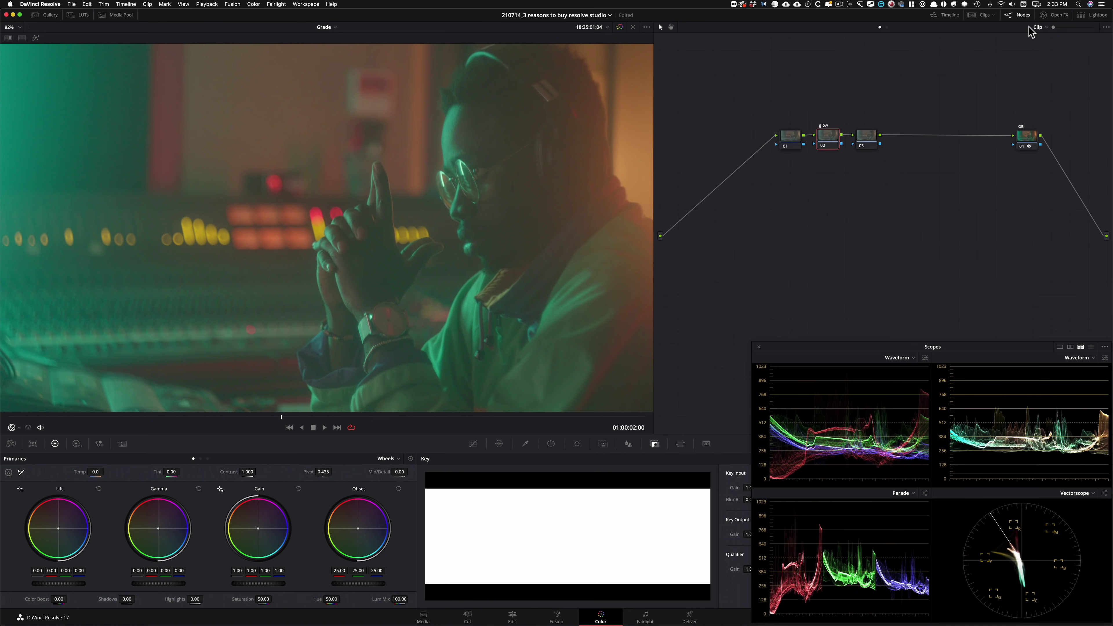
Step: Find the Resolve FX Glow effect in the effects library and apply it to the glow node
click(1055, 15)
click(1072, 40)
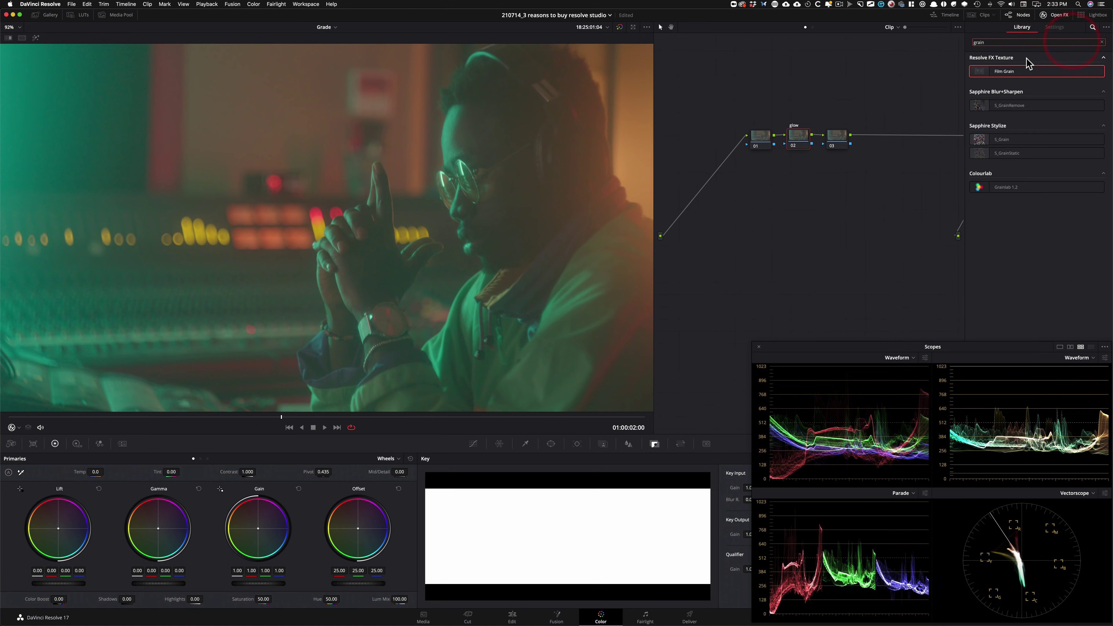
key(super+a)
text(glo)
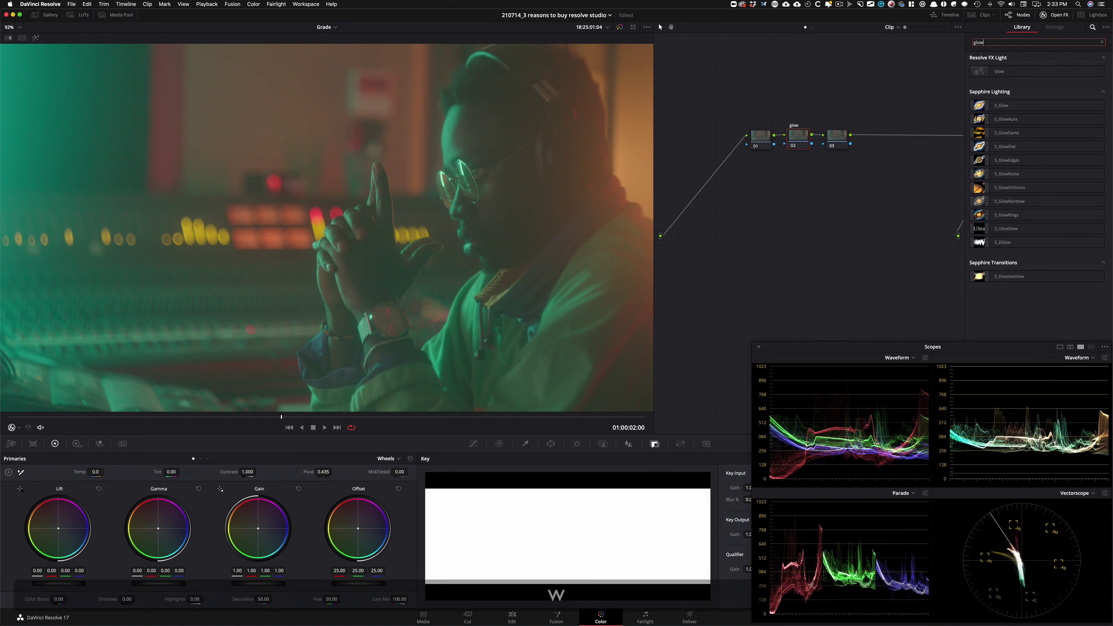
drag(1028, 72, 799, 140)
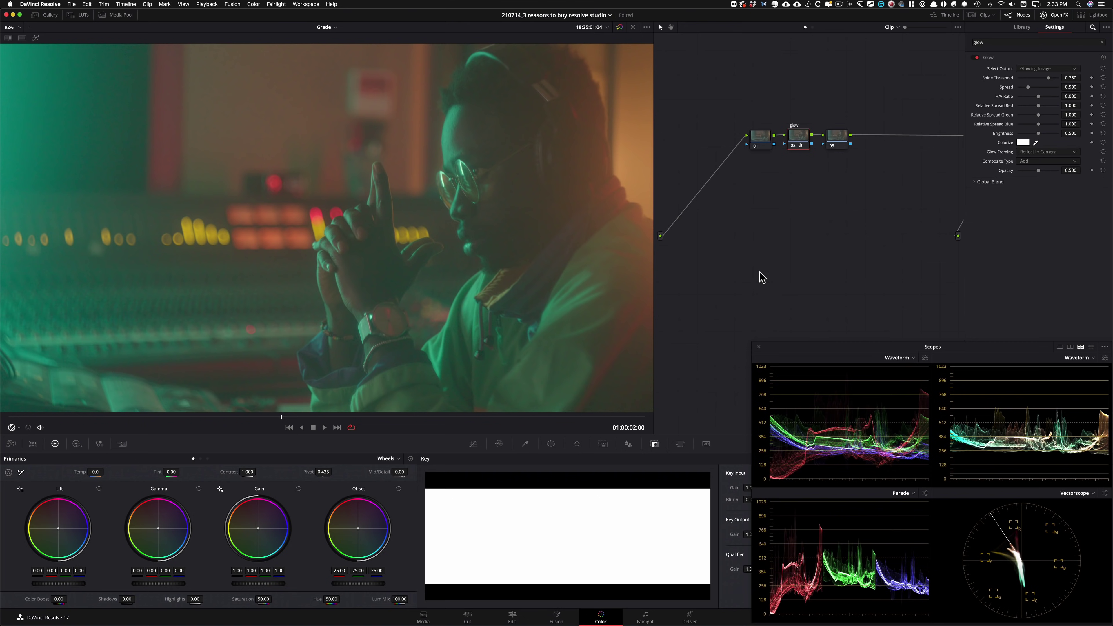
Step: Set the Glow effect's Composite Type to Softlight
key(Down)
key(Down)
key(Down)
key(Down)
key(Down)
key(Down)
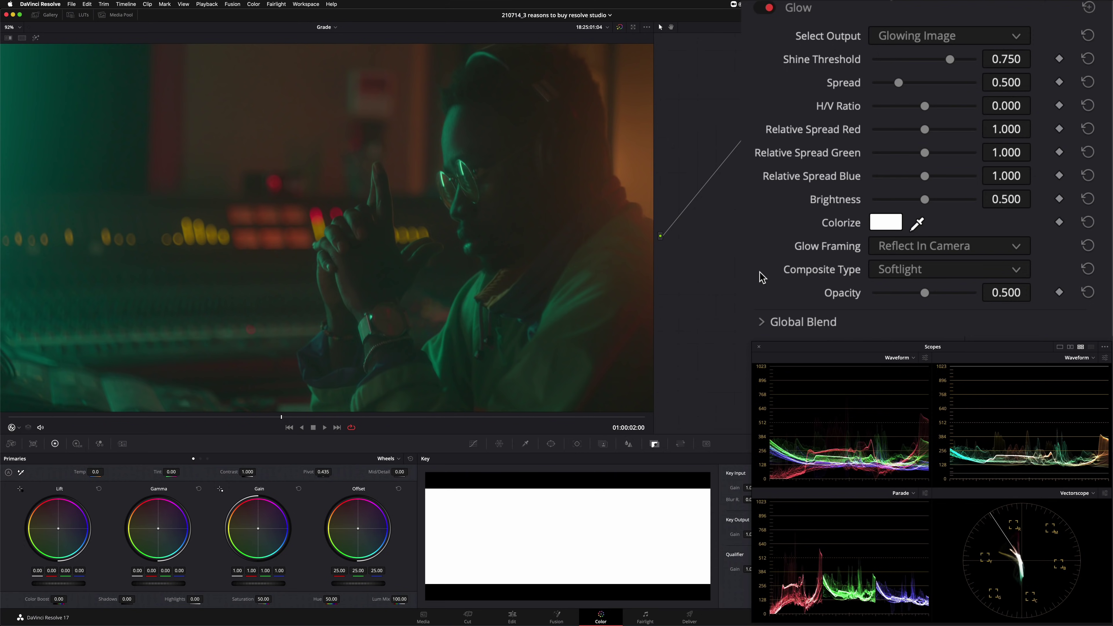
Step: Lower the Glow effect's Shine Threshold to about 0.305
scroll(763, 277, down, 9)
scroll(763, 277, down, 3)
scroll(762, 277, up, 4)
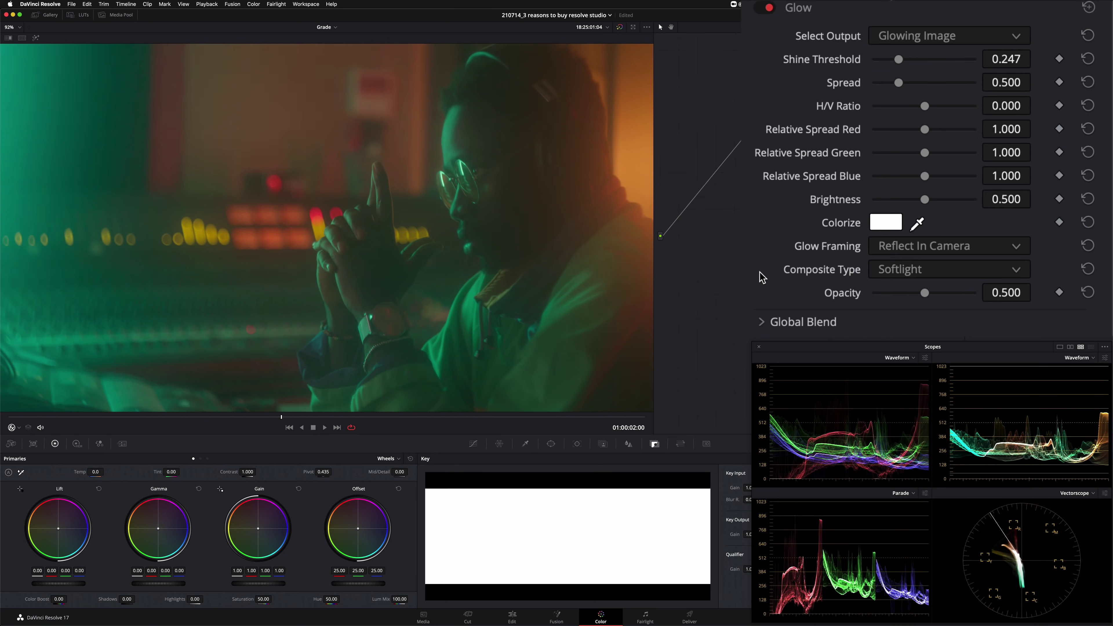
scroll(762, 277, down, 2)
scroll(763, 278, up, 1)
scroll(763, 278, down, 1)
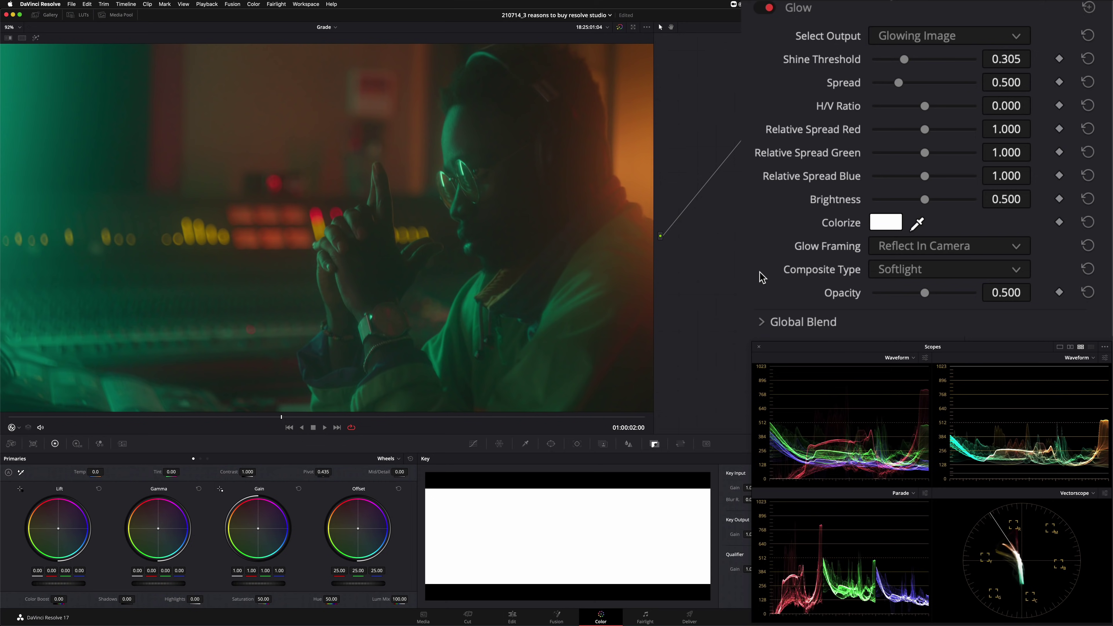
Step: Set the glow's Spread to 0.000 and fine-tune its Shine Threshold to 0.309, comparing the image with the node disabled
key(super+d)
key(super+d)
key(super+d)
key(super+d)
key(ctrl+d)
key(ctrl+d)
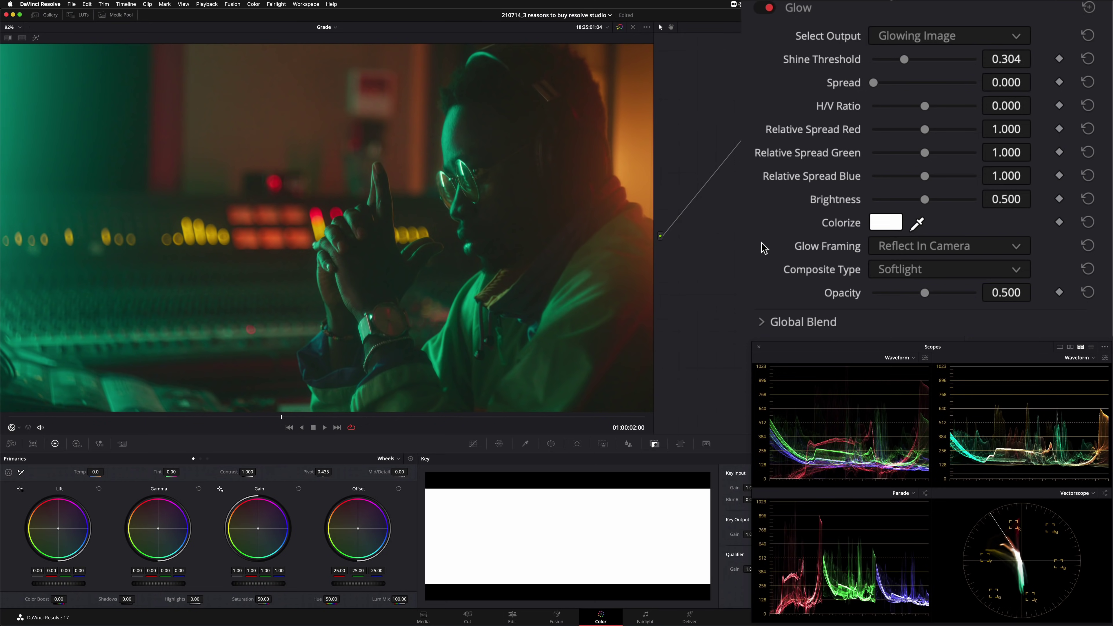
key(super+d)
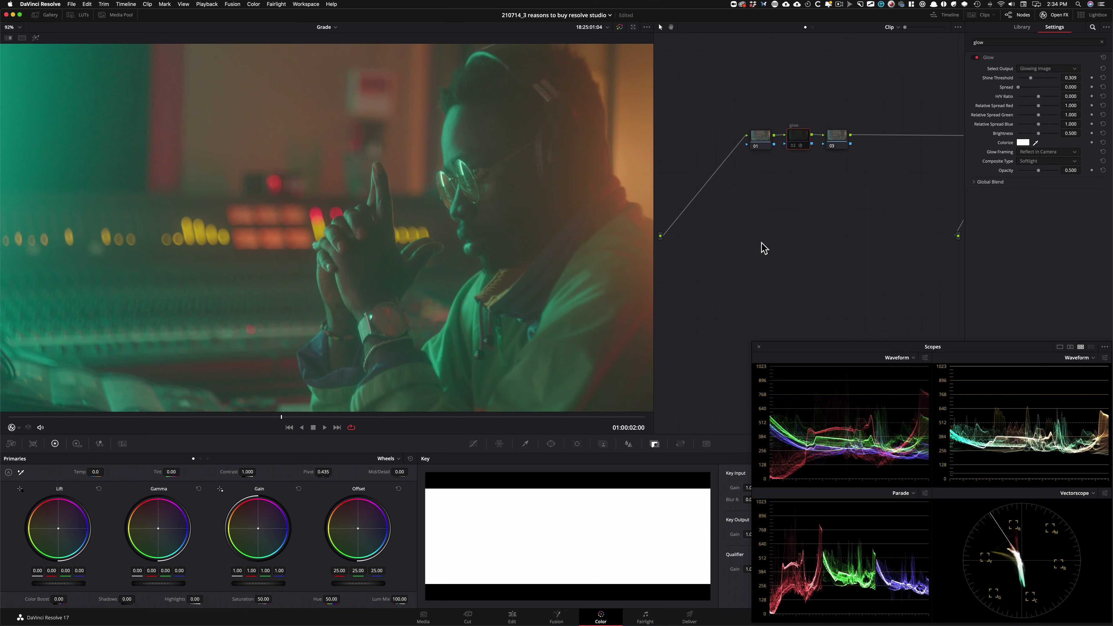
Step: Toggle the glow node on and off to compare the image with and without the effect
key(super+d)
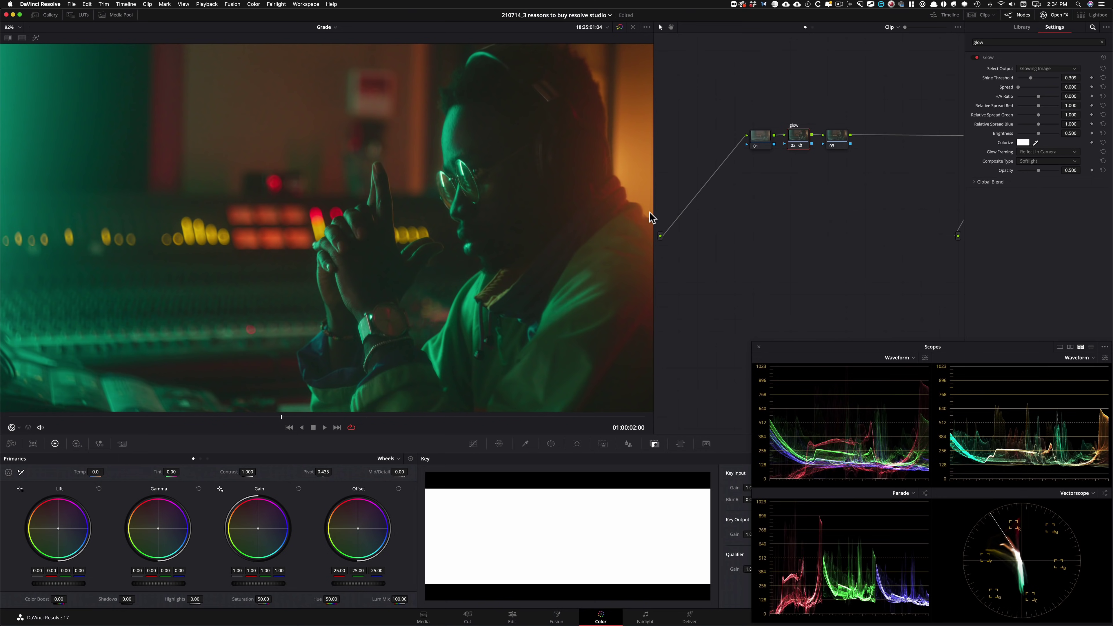
key(super+d)
key(super+d)
key(super+d)
key(super+d)
key(super+d)
key(super+d)
Step: Select node 01 and examine the noise in the dark background around the red light at high magnification
key(shift+semicolon)
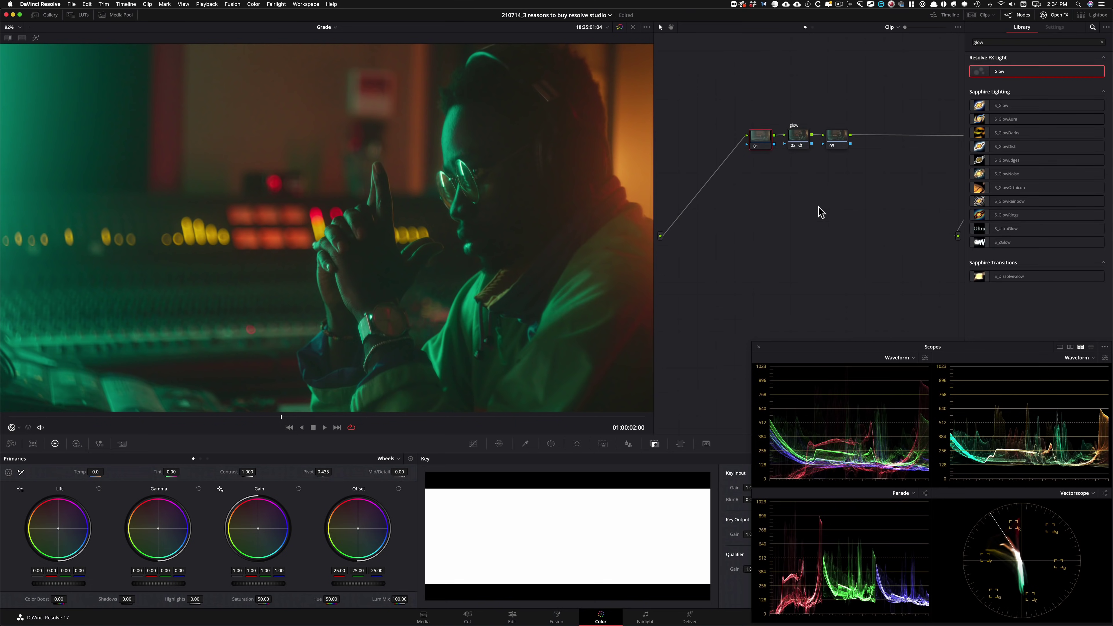
key(2)
drag(500, 307, 634, 405)
scroll(499, 196, up, 4)
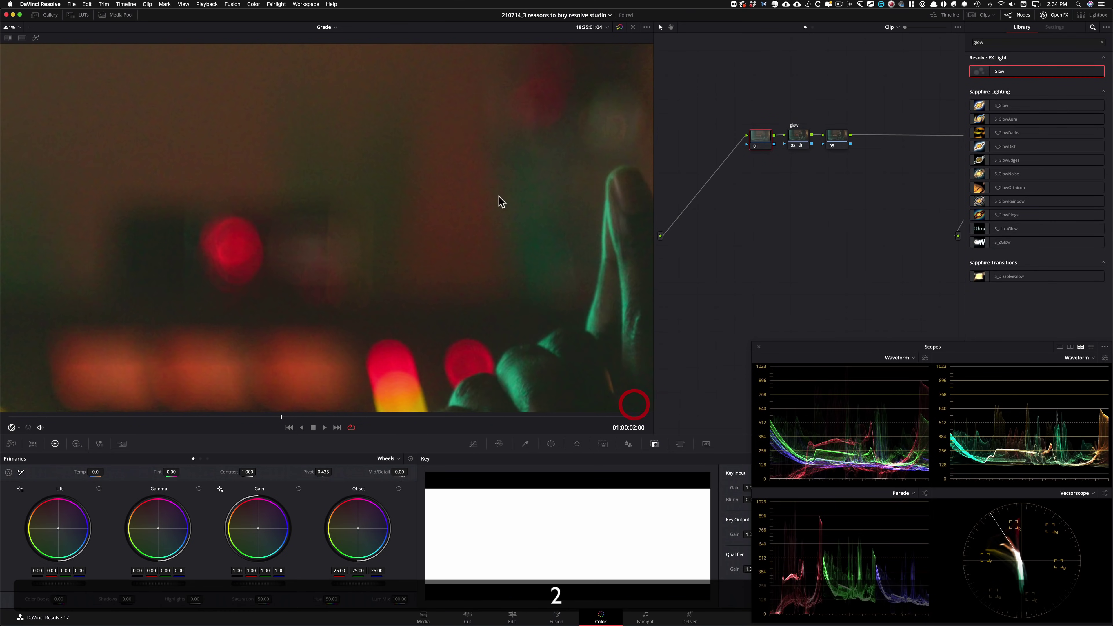
scroll(502, 202, up, 10)
drag(441, 320, 551, 194)
drag(532, 264, 528, 231)
drag(482, 276, 463, 247)
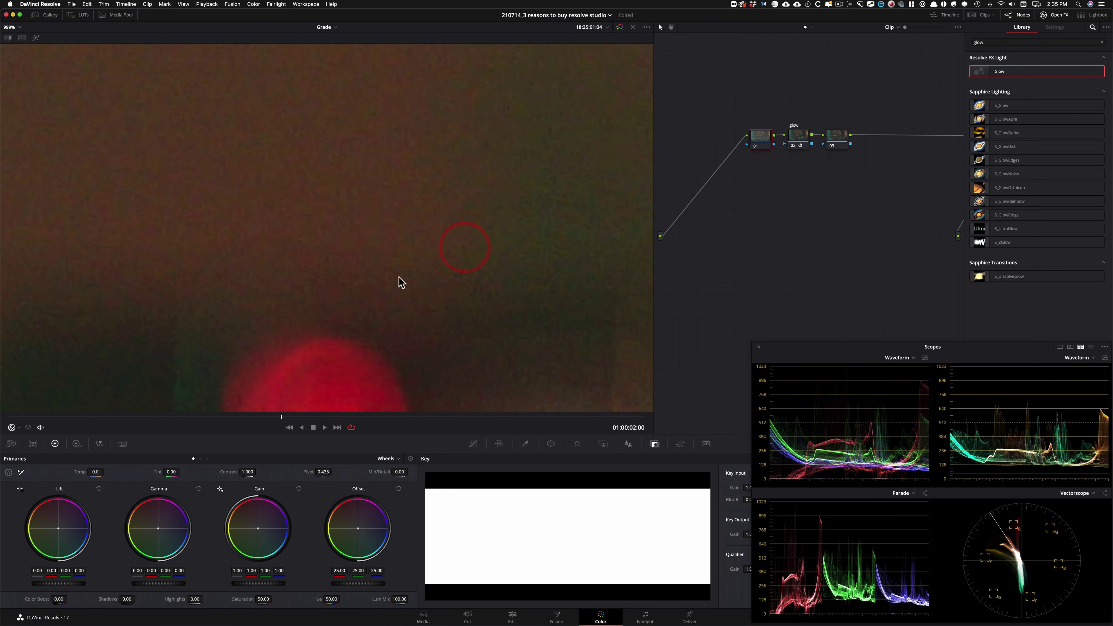
key(2)
key(2)
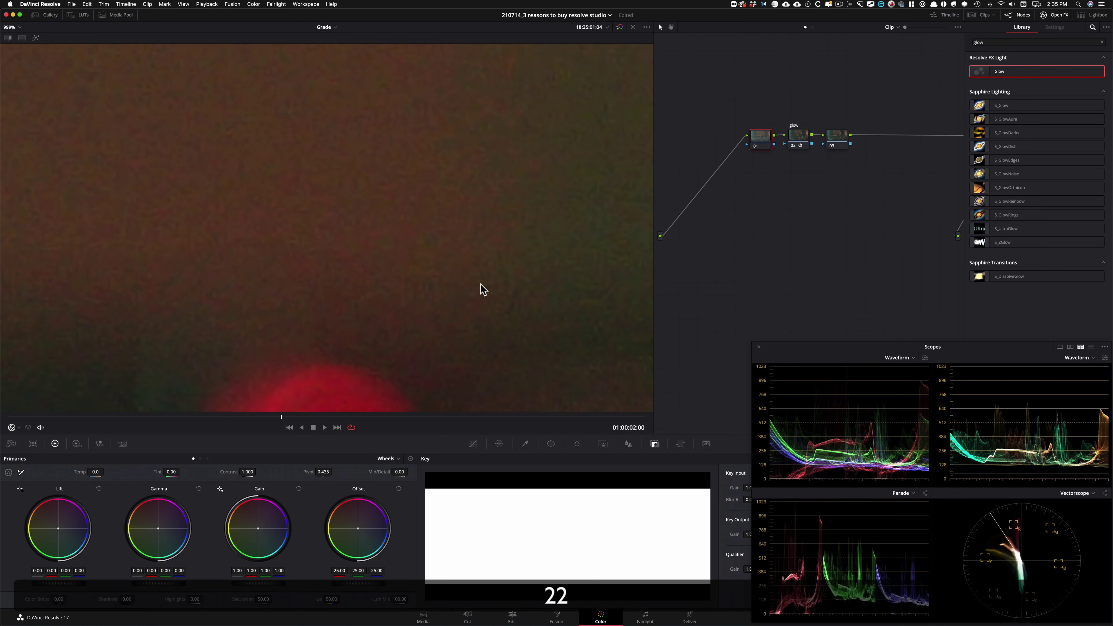
drag(492, 291, 427, 109)
drag(455, 306, 440, 169)
drag(439, 254, 378, 235)
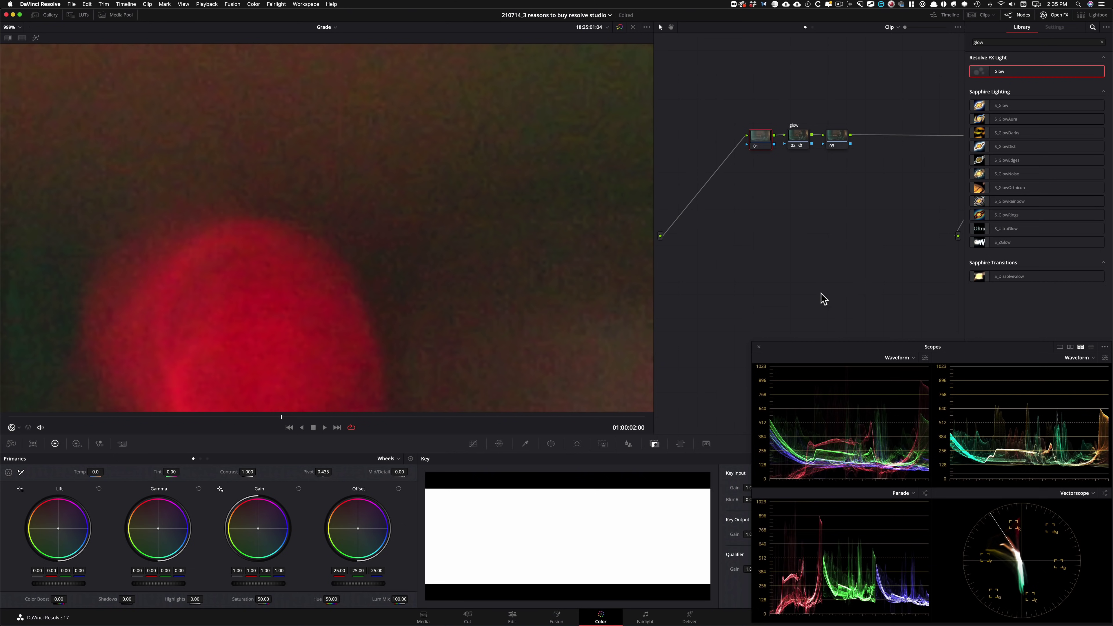
Step: Set node 01's Temporal NR to 3 frames, Better motion estimation and Medium motion range, with Luma and Chroma thresholds of 25.7
key(m)
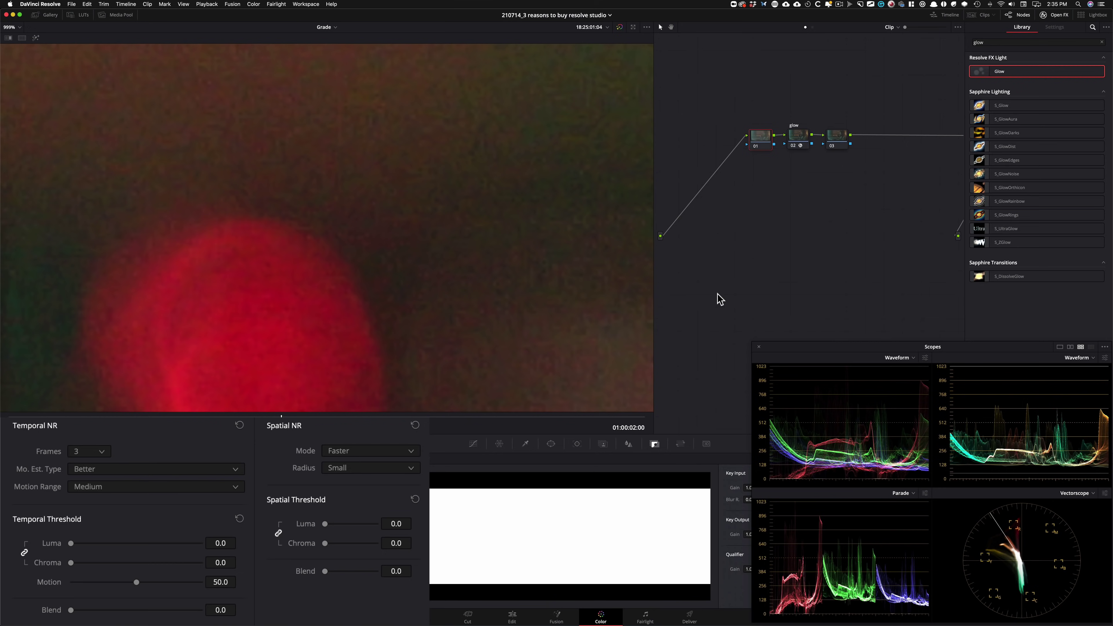
scroll(556, 293, down, 5)
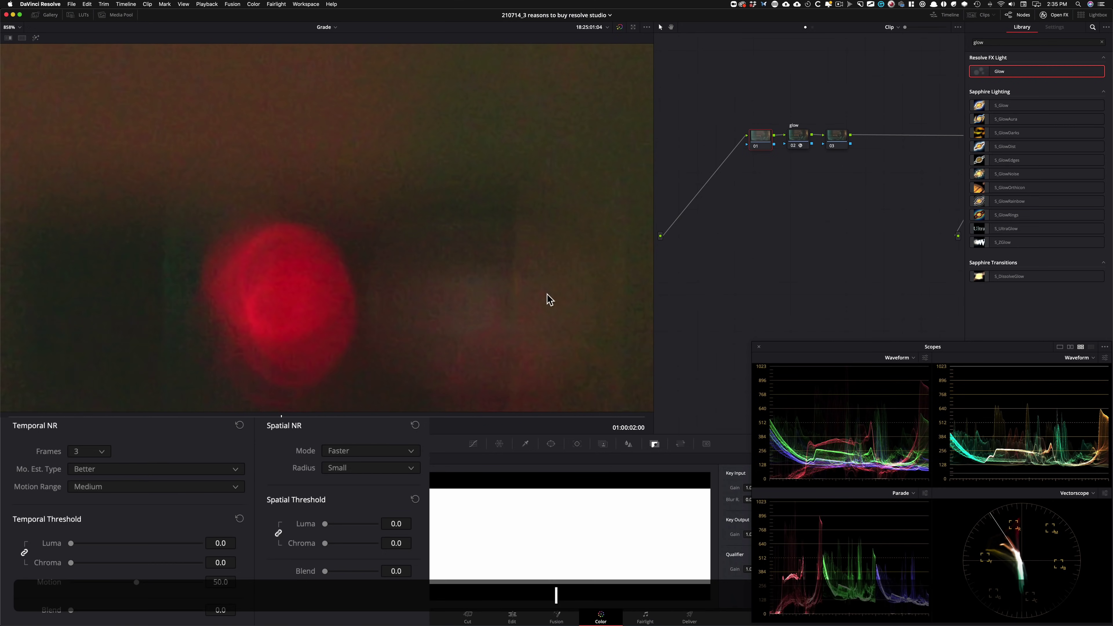
drag(613, 196, 163, 114)
drag(434, 252, 239, 20)
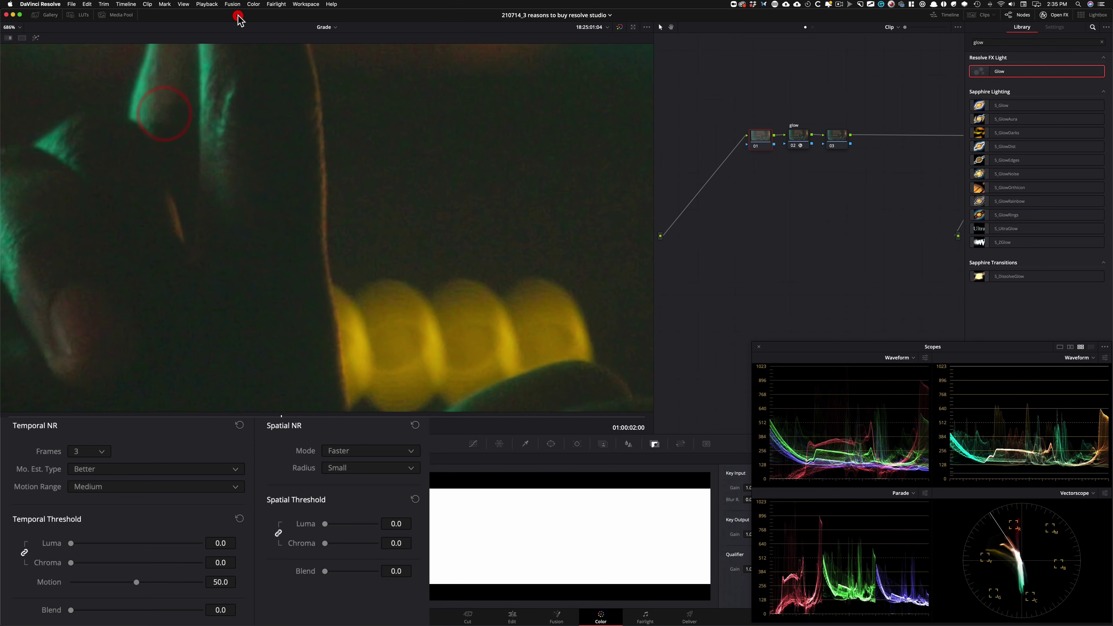
drag(468, 259, 214, 85)
drag(539, 182, 8, 366)
drag(298, 149, 319, 409)
drag(390, 228, 444, 362)
drag(428, 209, 458, 407)
drag(444, 156, 394, 178)
drag(443, 221, 527, 214)
key(2)
drag(499, 224, 497, 365)
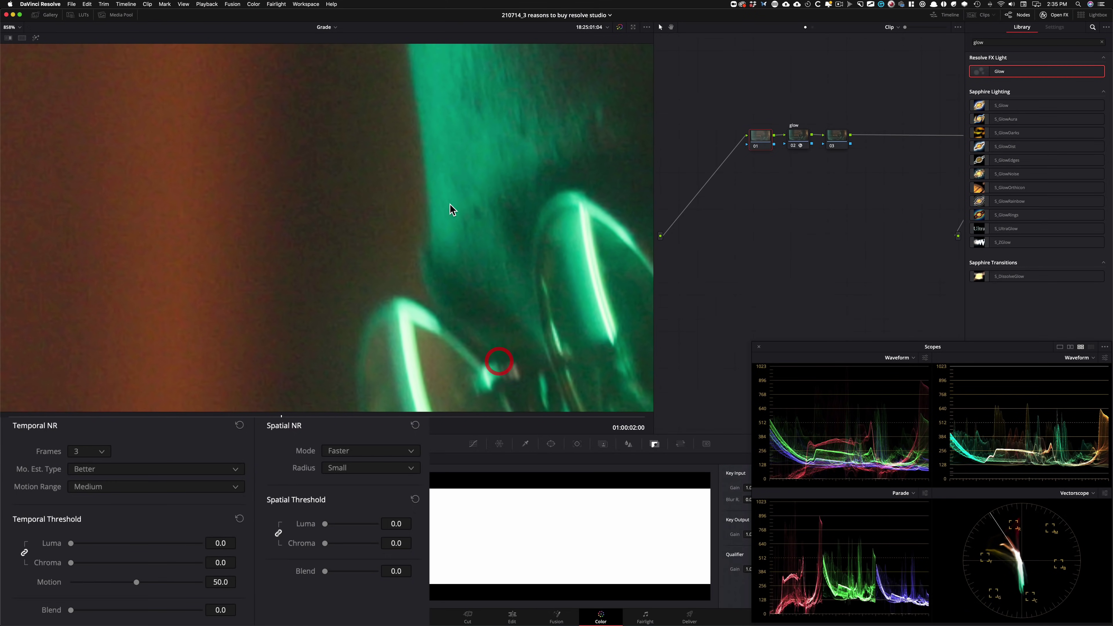
drag(447, 208, 433, 309)
drag(465, 260, 472, 261)
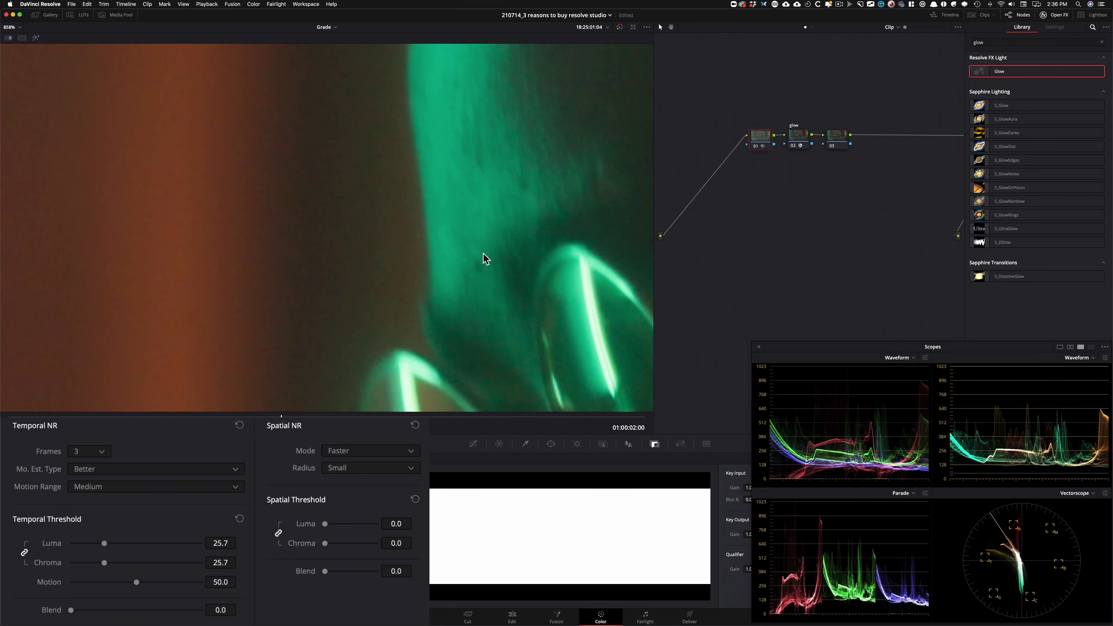
Step: Compare the background beside the glasses with node 01's temporal noise reduction off and on
drag(246, 194, 263, 98)
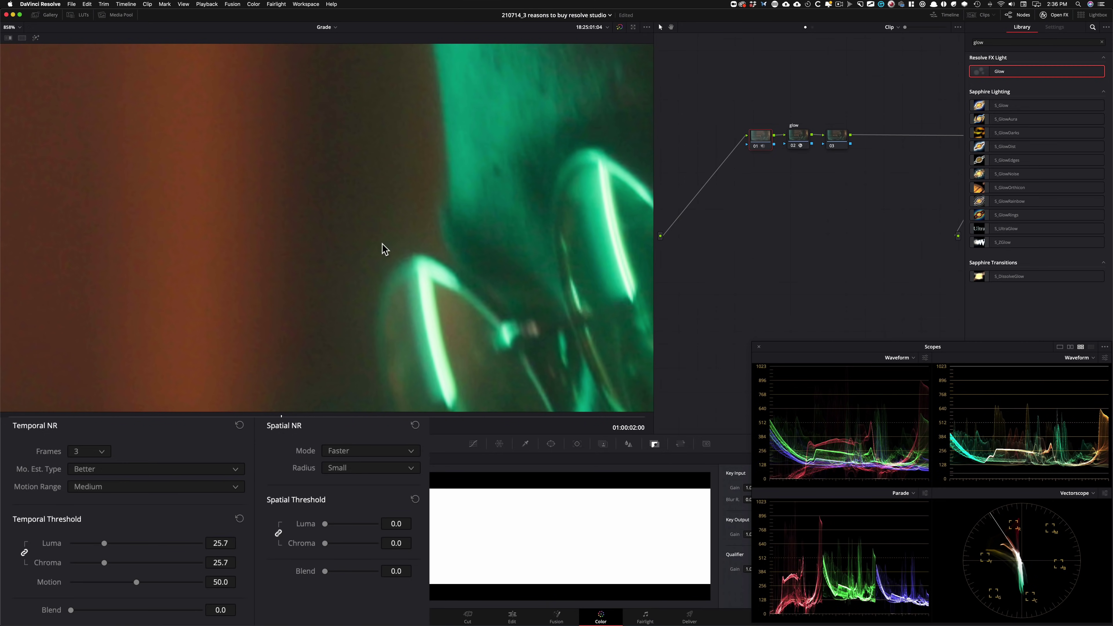
key(super+d)
drag(263, 217, 311, 215)
scroll(408, 218, up, 3)
key(super+d)
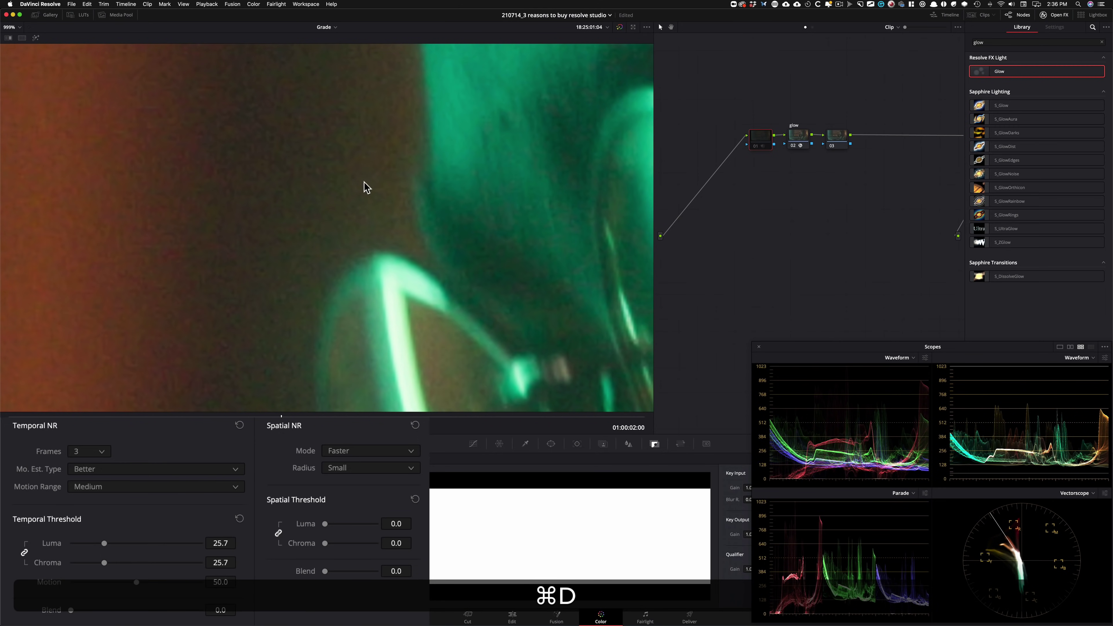
key(super+d)
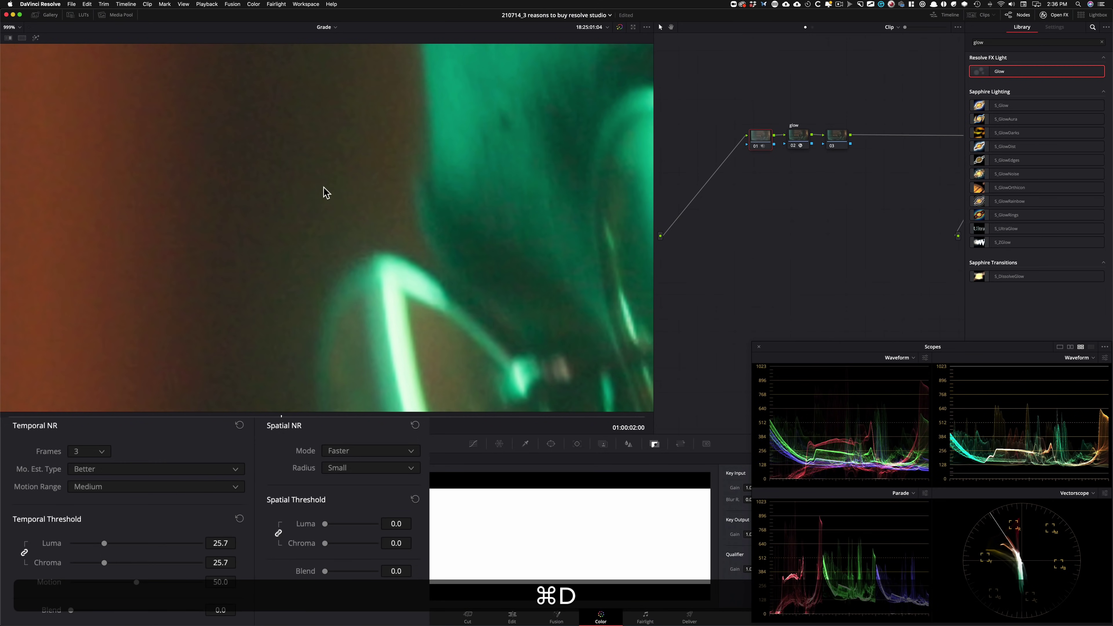
Step: Unlink node 01's spatial thresholds and set the spatial Chroma threshold to 6.8
click(317, 226)
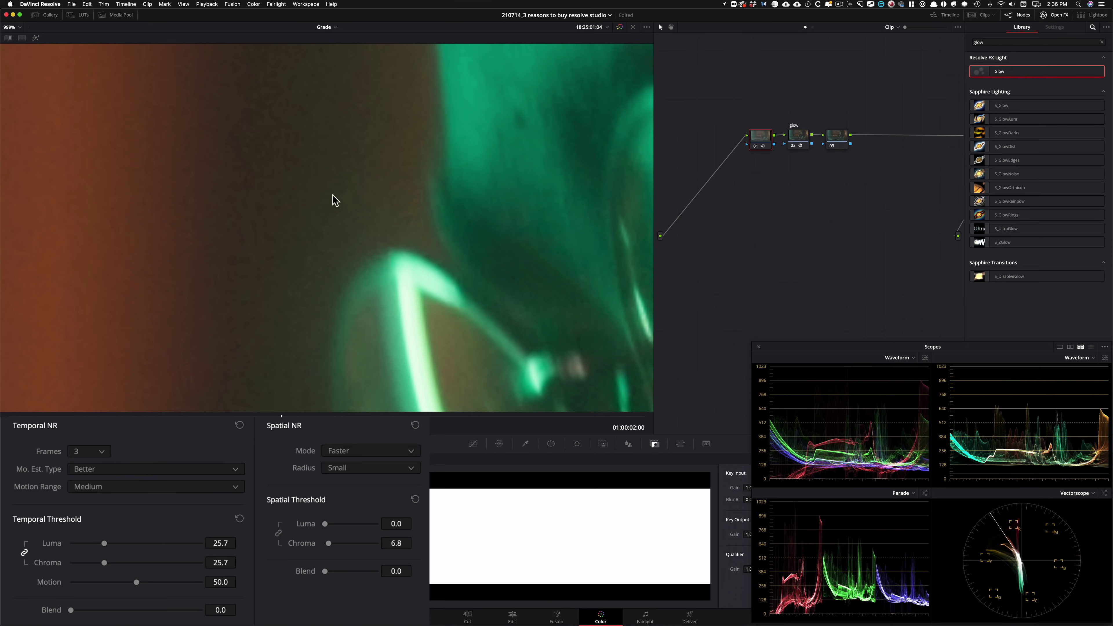
key(super+d)
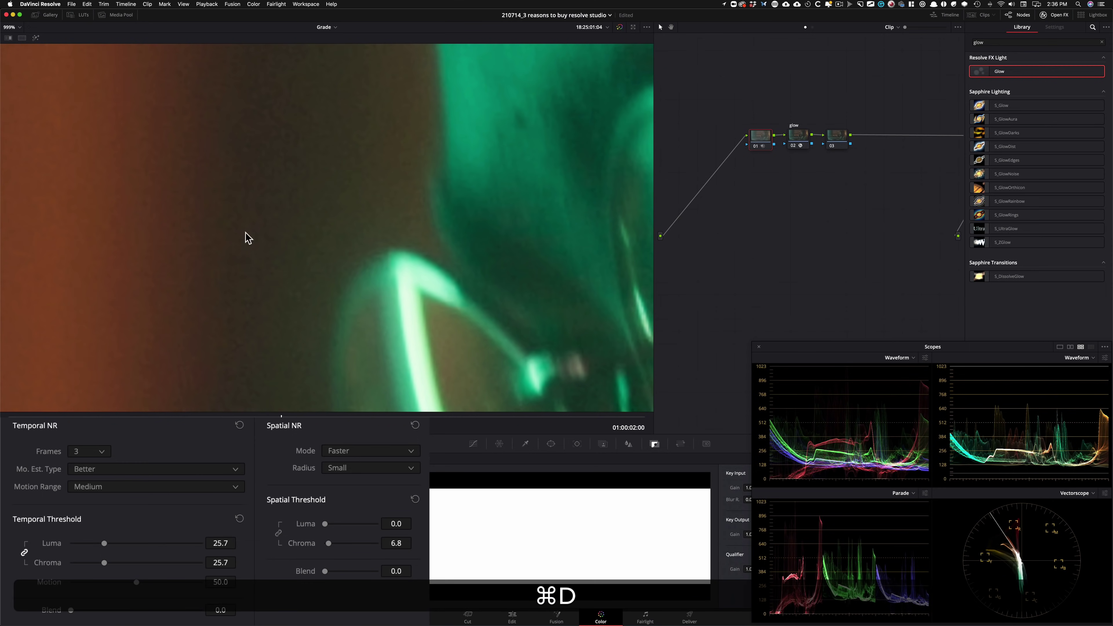
key(super+2)
key(super+d)
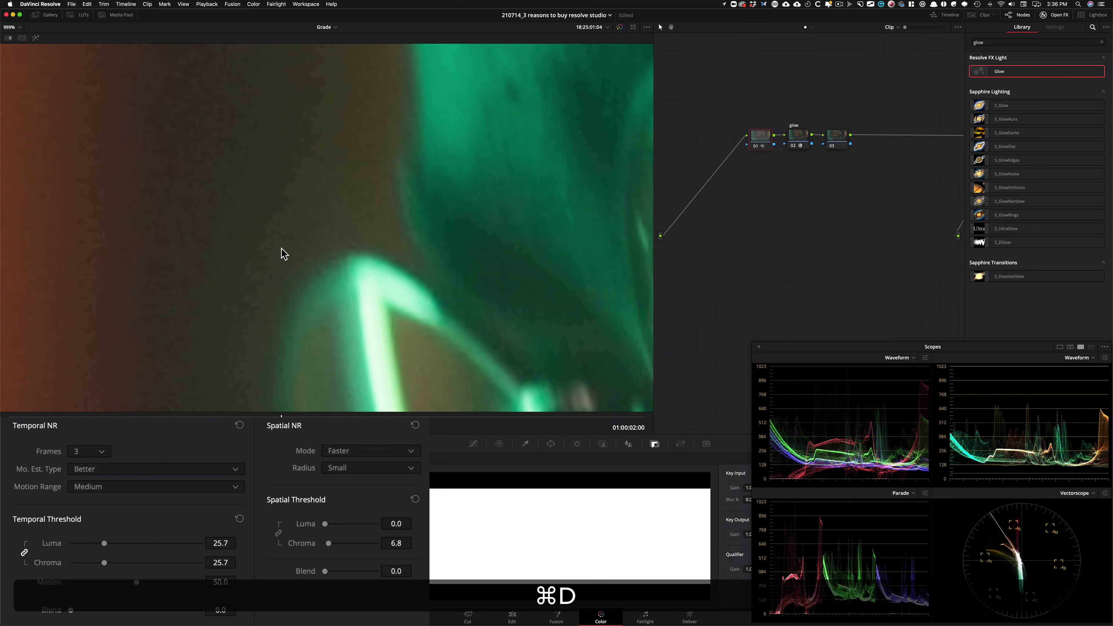
Step: Toggle node 01 off and on to check the combined noise reduction close up and on the full frame
key(super+d)
key(super+d)
key(3)
key(super+d)
key(super+d)
key(super+d)
key(super+d)
Step: Examine the noise along the orange-lit edge behind the man with node 01's noise reduction off and on
scroll(606, 196, up, 8)
drag(606, 195, 390, 211)
key(super+2)
key(2)
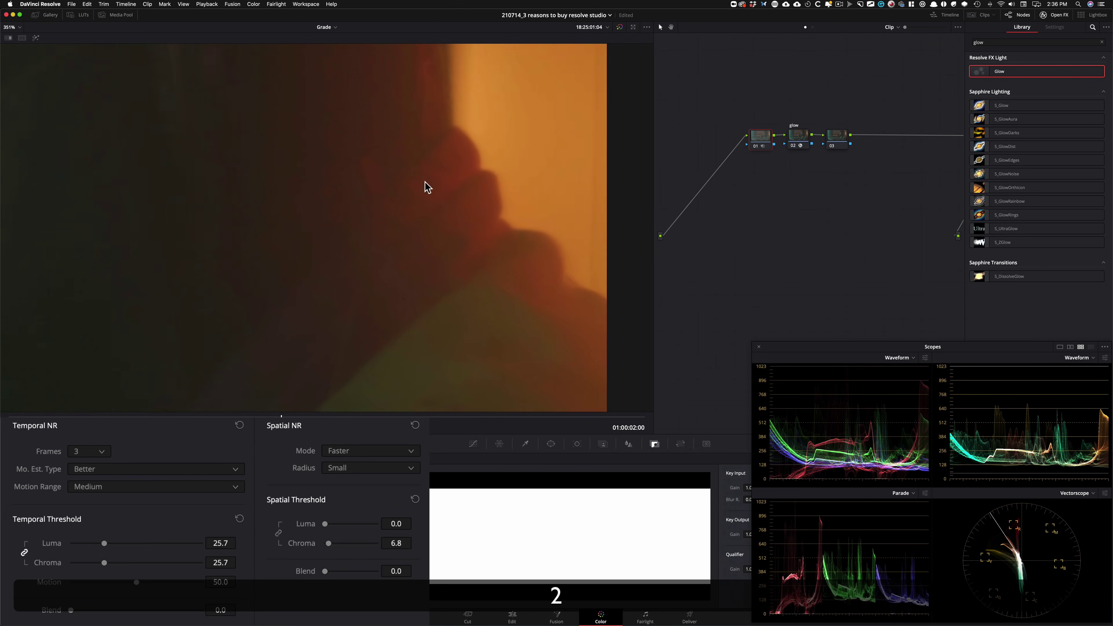
scroll(342, 212, up, 8)
key(super+d)
key(2)
scroll(499, 234, up, 4)
drag(498, 234, 728, 171)
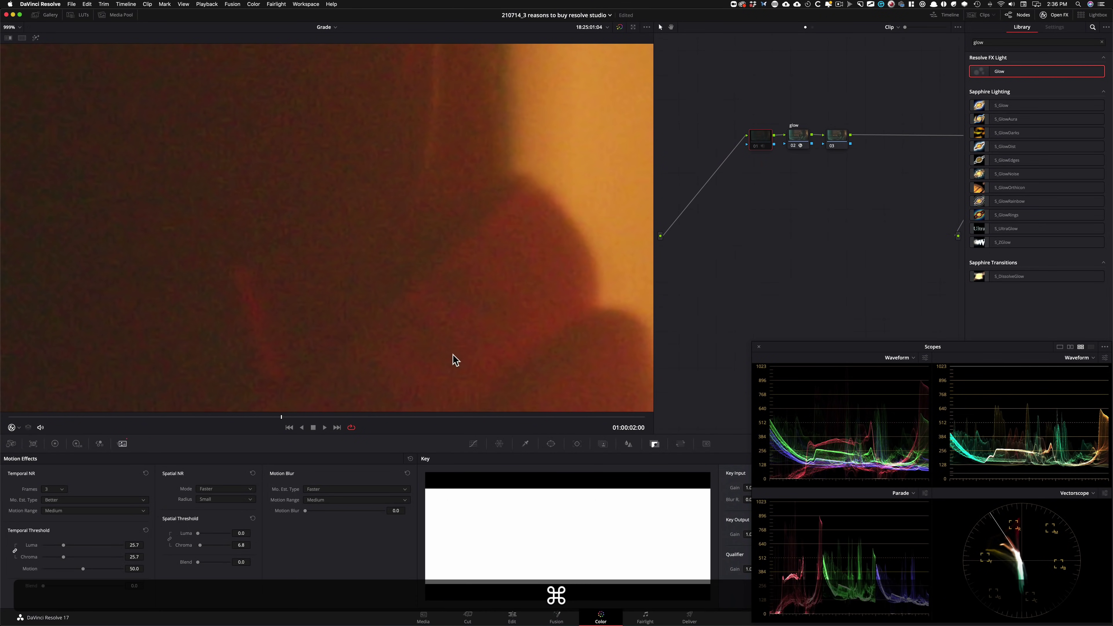
key(super+d)
key(super+2)
key(2)
drag(371, 301, 159, 272)
drag(159, 271, 480, 263)
drag(480, 264, 289, 285)
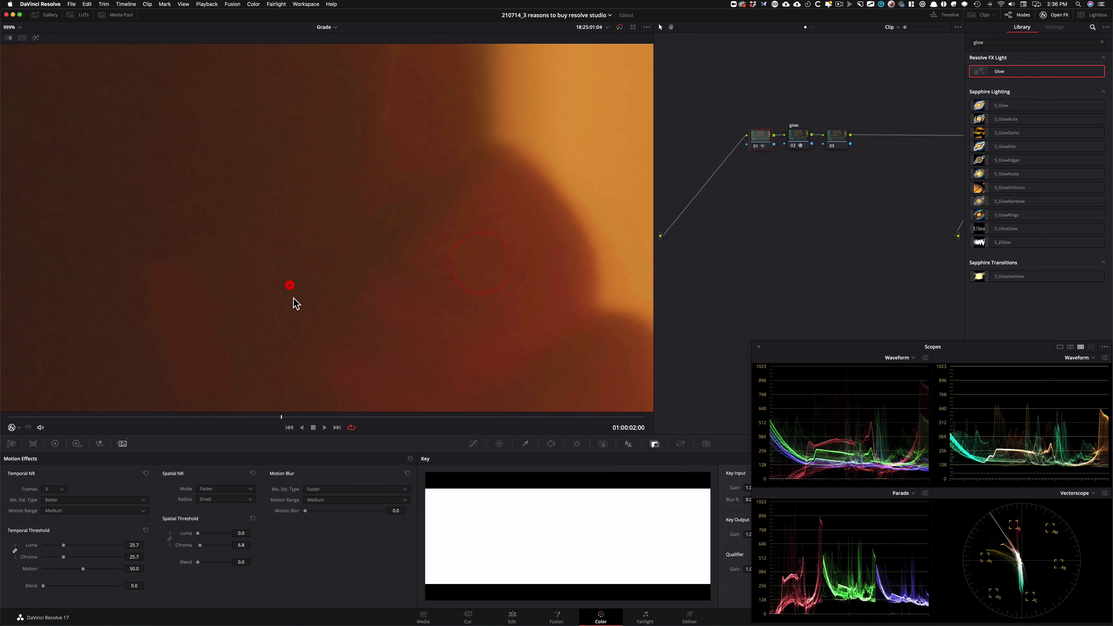
key(super+d)
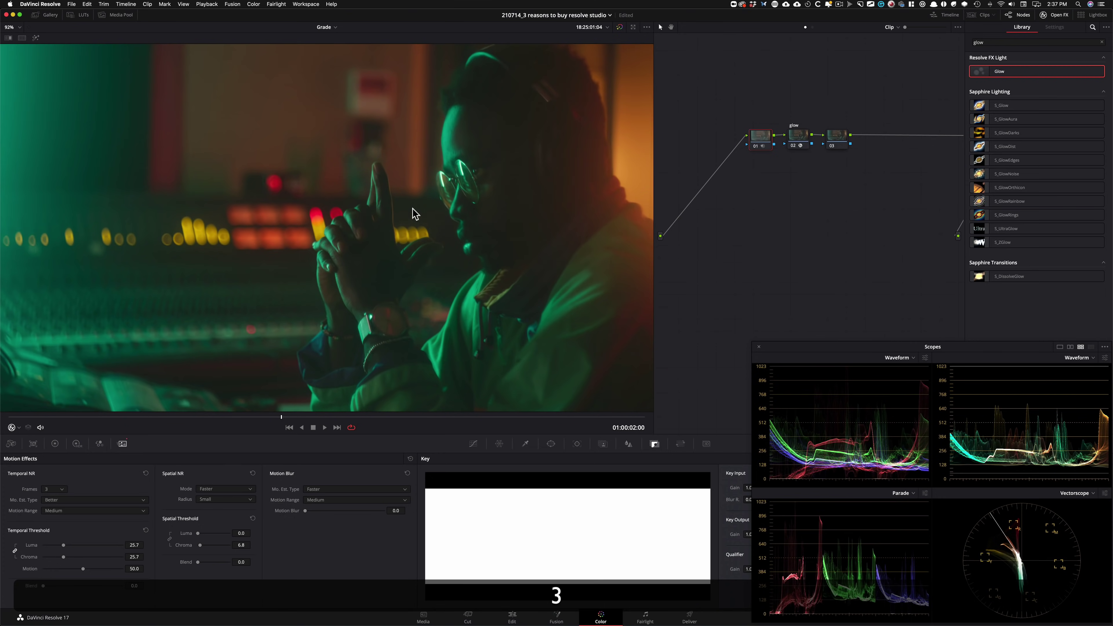
Step: Label node 01 as "nr"
text(nr)
key(Return)
Step: Find the Film Grain effect in the effects library and apply it to node 03
key(shift+apostrophe)
key(shift+apostrophe)
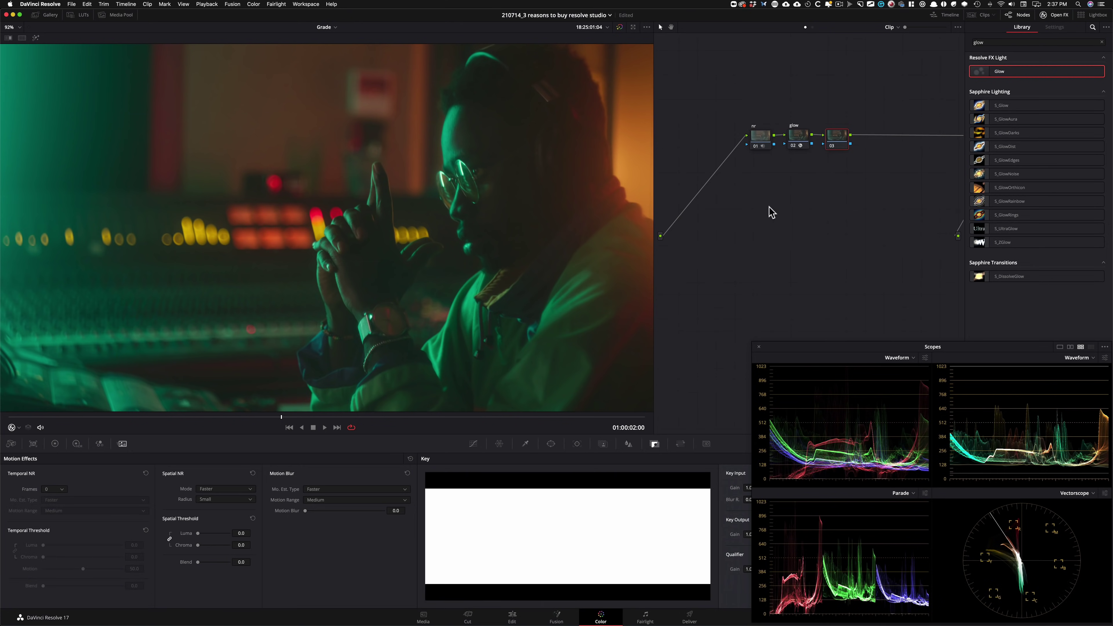
click(988, 42)
key(super+a)
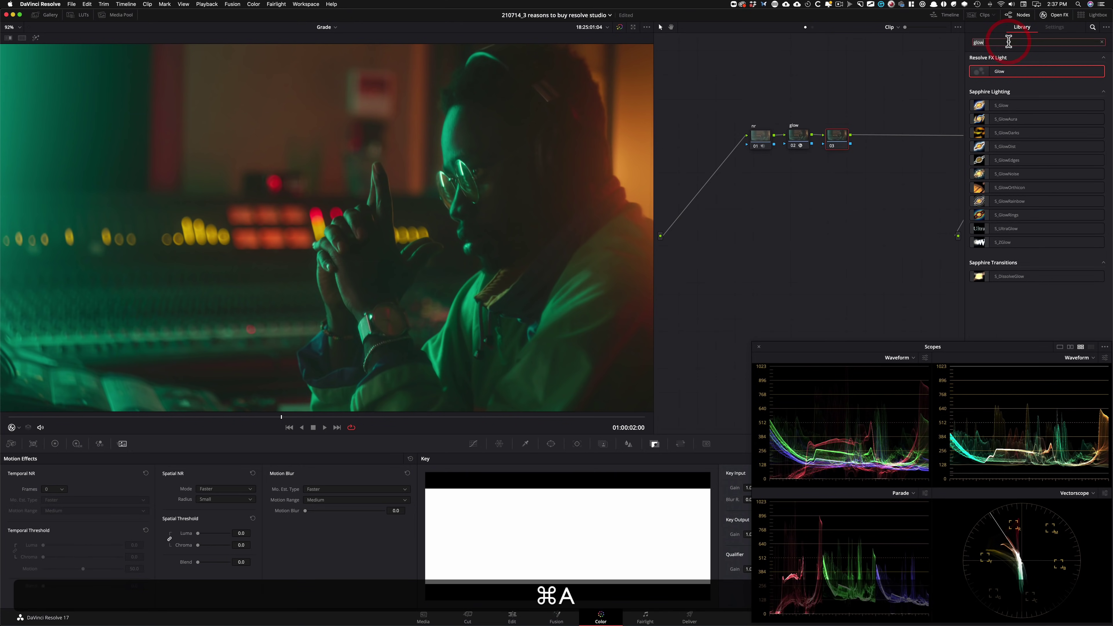
text(grain)
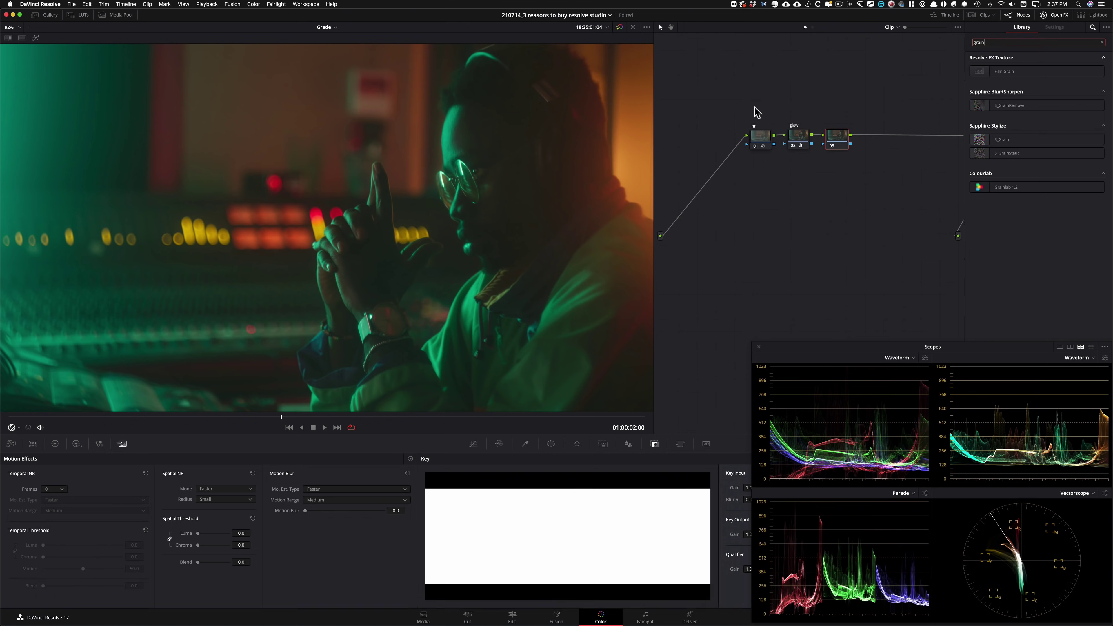
drag(1003, 71, 845, 141)
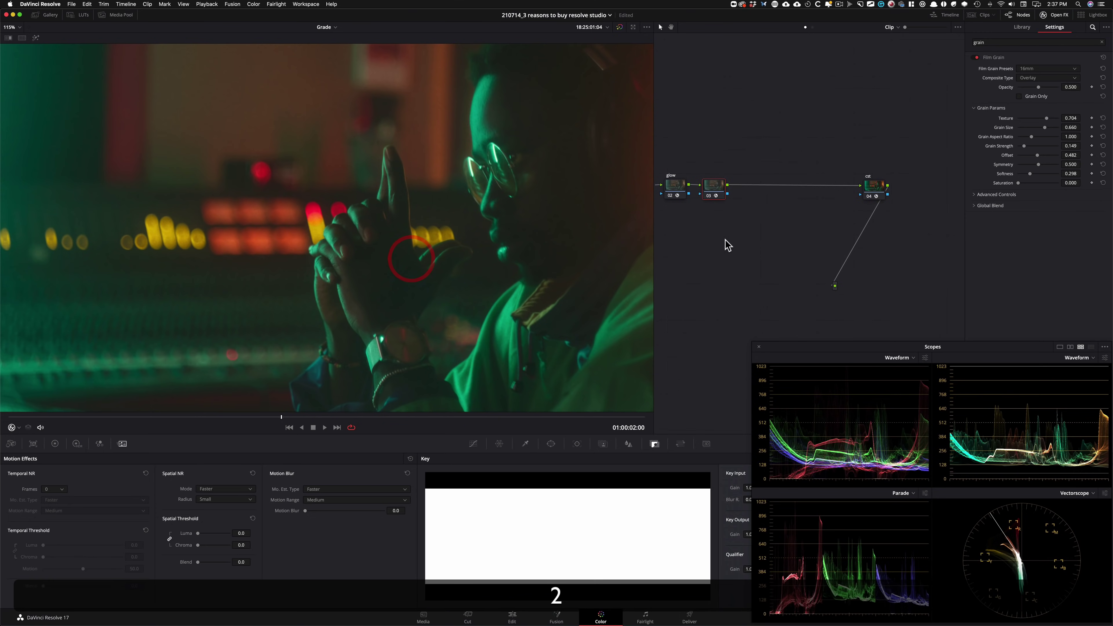
Step: Set the film grain preset on node 03 to 35mm Reversal BW, inspect the orange-lit edge close up and expand the Advanced Controls
drag(725, 239, 907, 174)
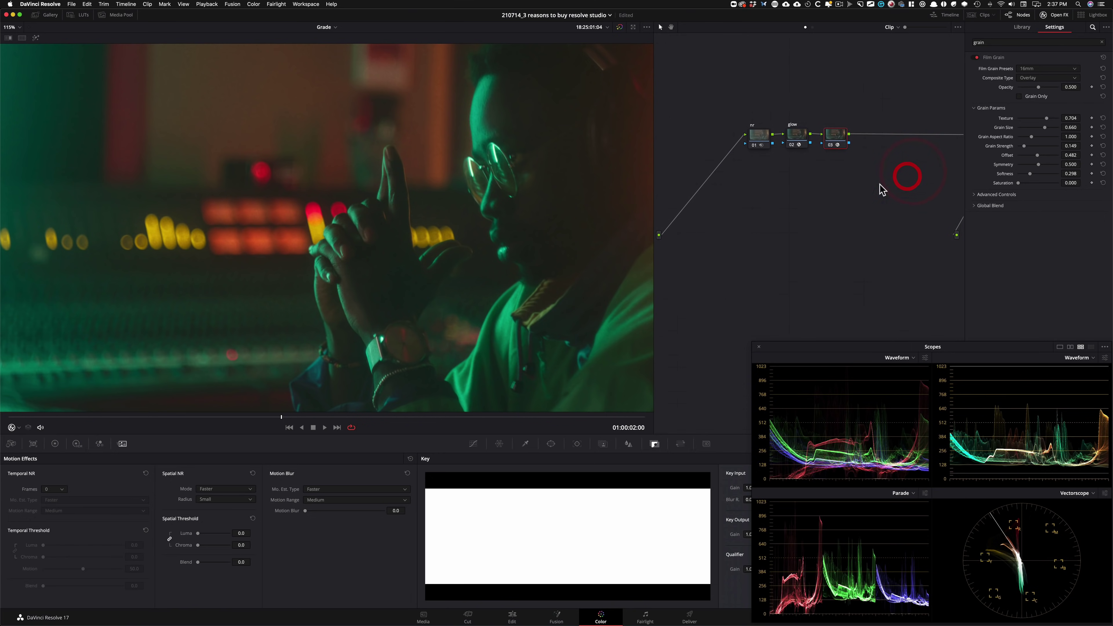
scroll(456, 206, up, 5)
drag(462, 213, 202, 279)
drag(462, 233, 298, 324)
scroll(574, 256, up, 6)
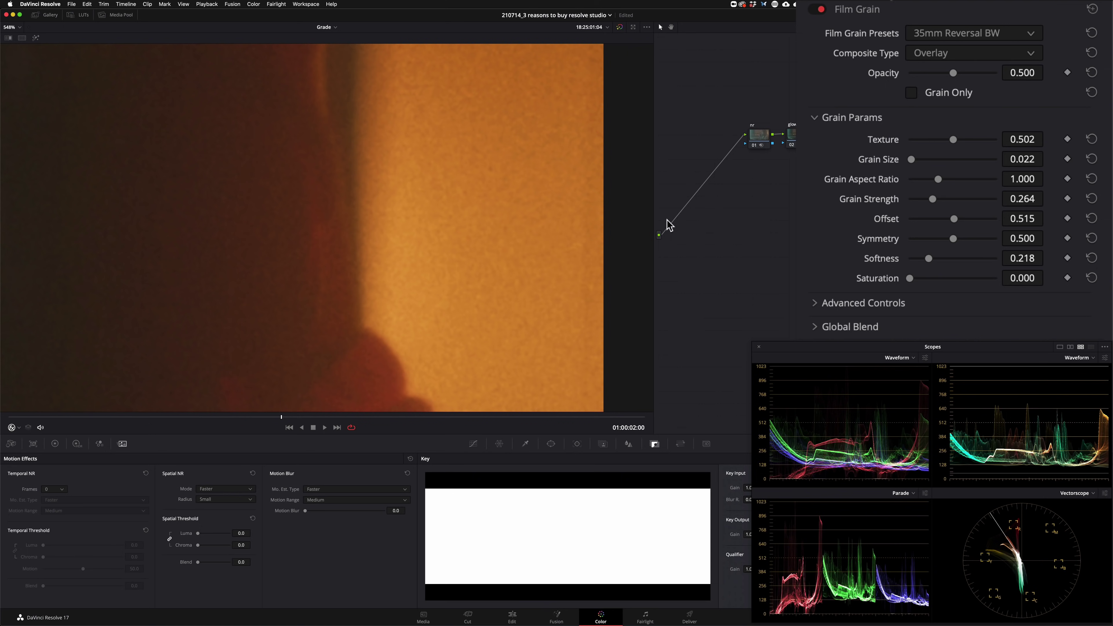
scroll(298, 263, up, 2)
drag(293, 267, 475, 234)
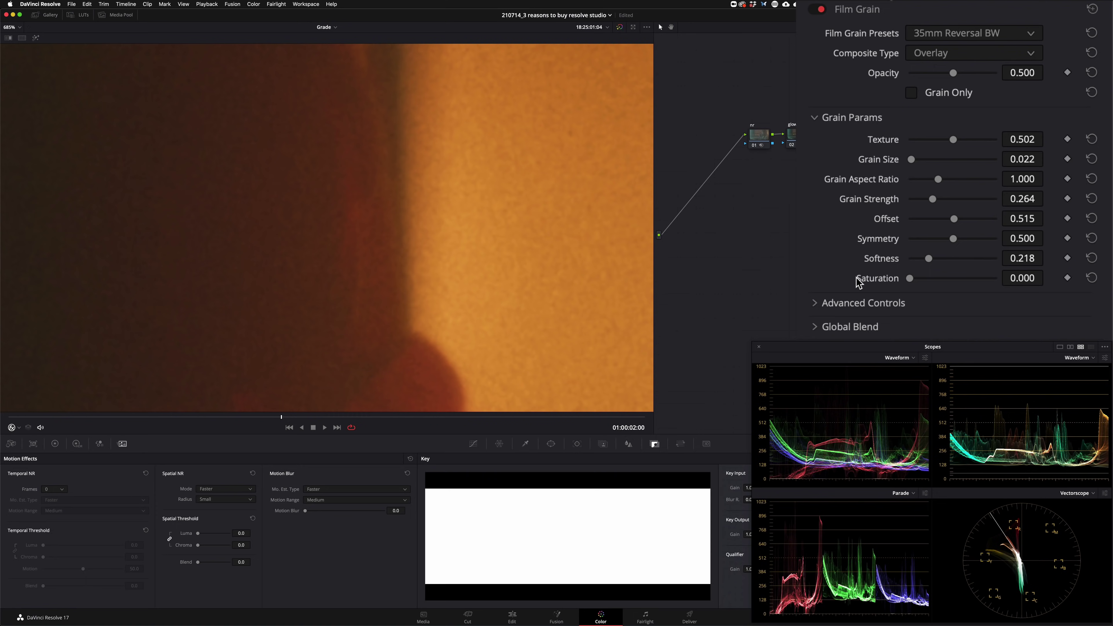
click(840, 307)
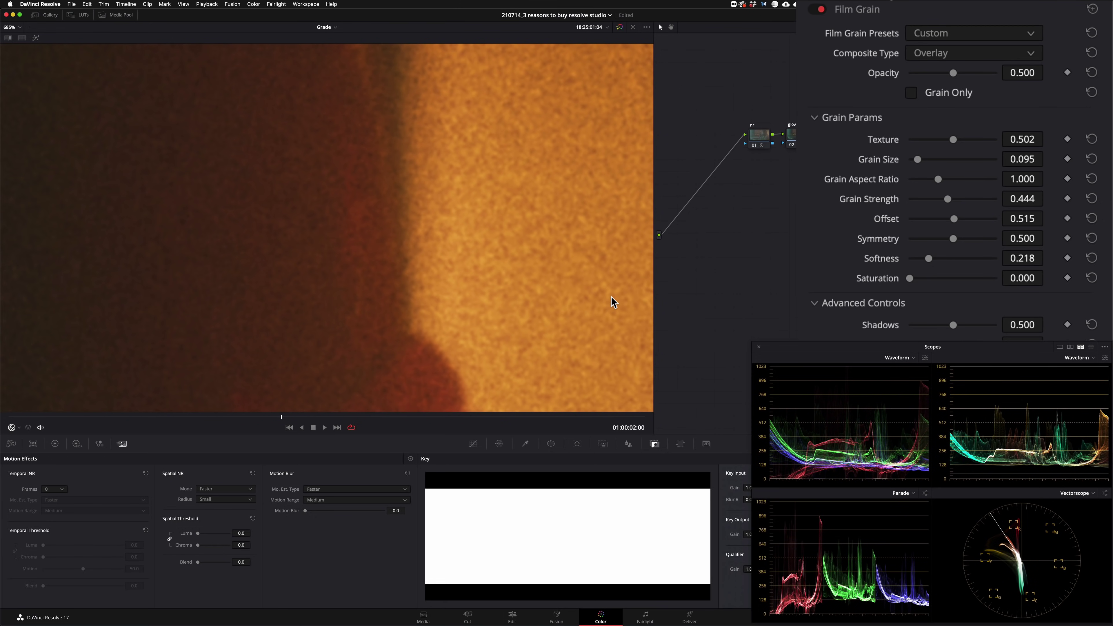
Step: Try a grain size of 0.095 and grain strength of 0.444, comparing the grain on and off close up and on the full frame
key(cmd+d)
key(cmd+d)
key(3)
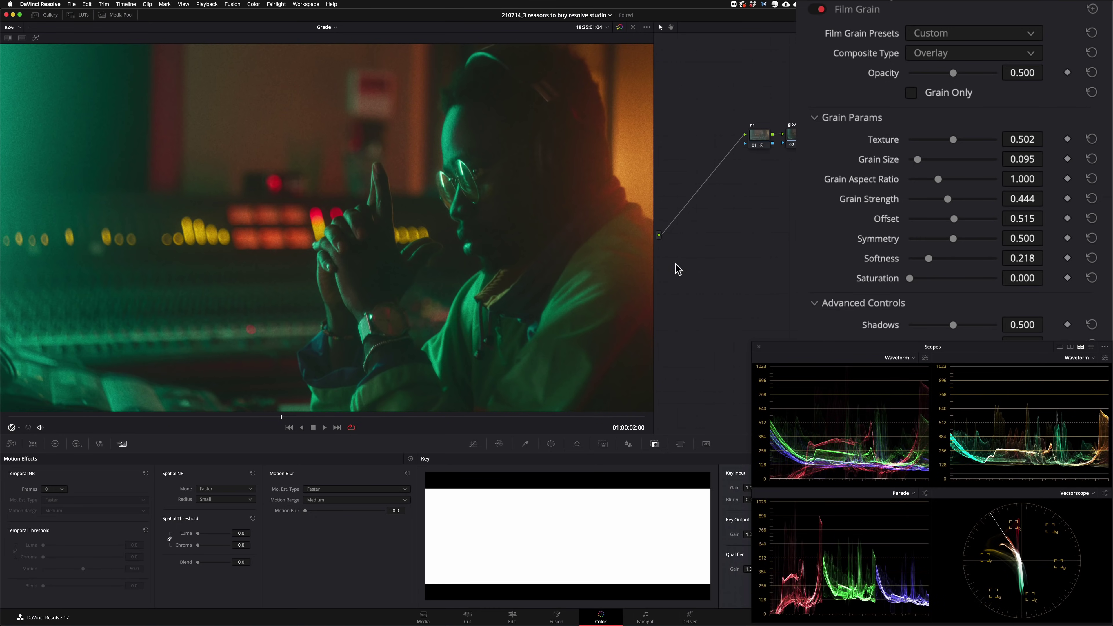
key(super+d)
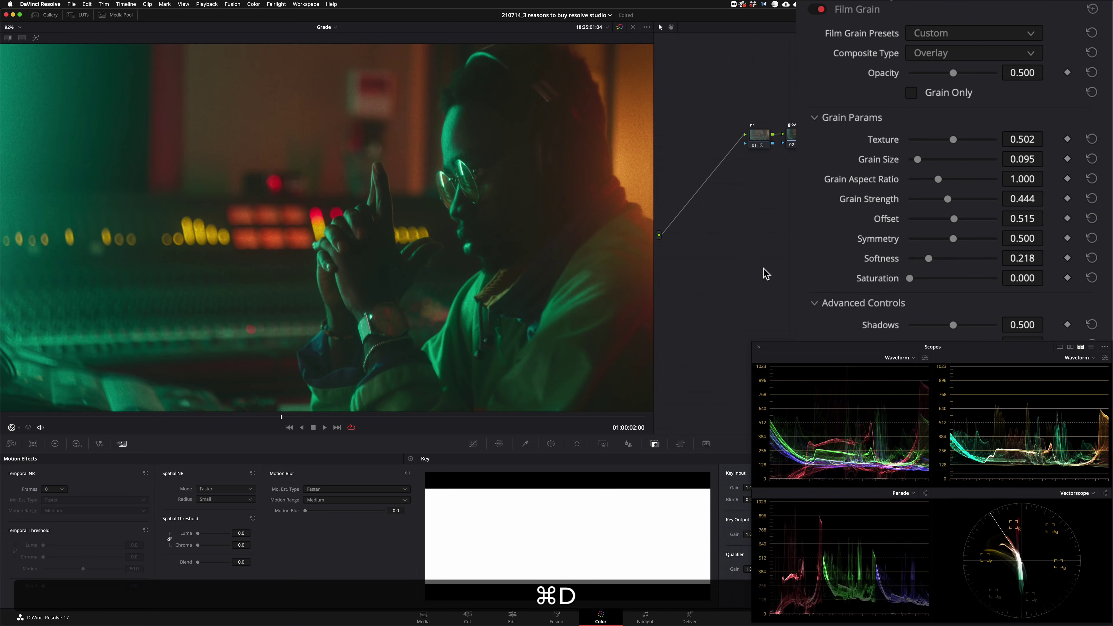
Step: Undo the trial changes to the film grain's size and strength
key(super+z)
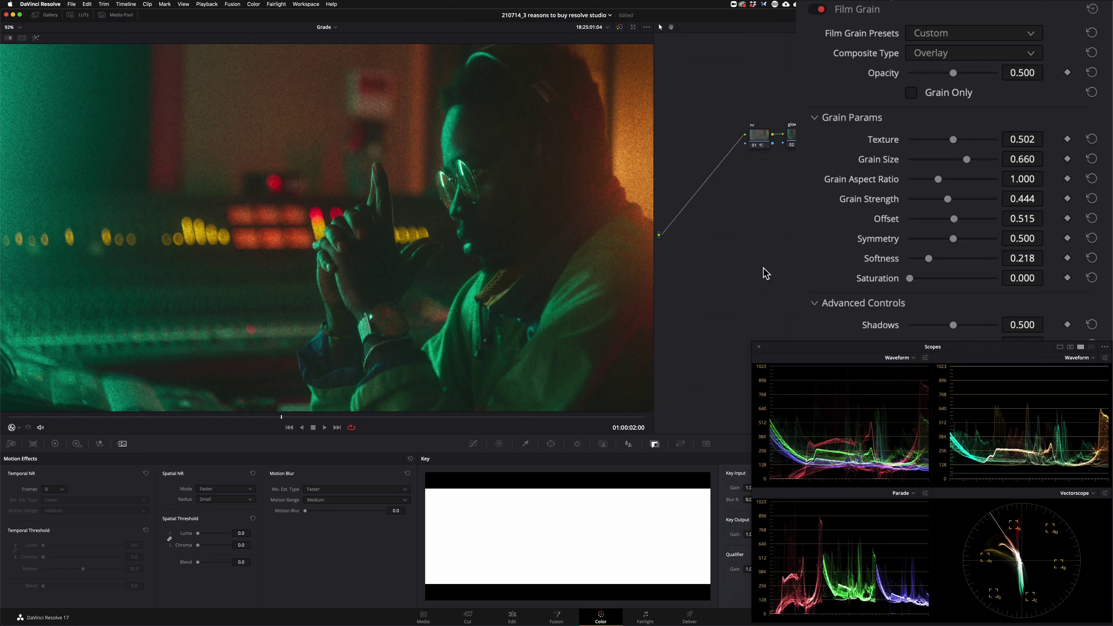
key(super+z)
key(super+z)
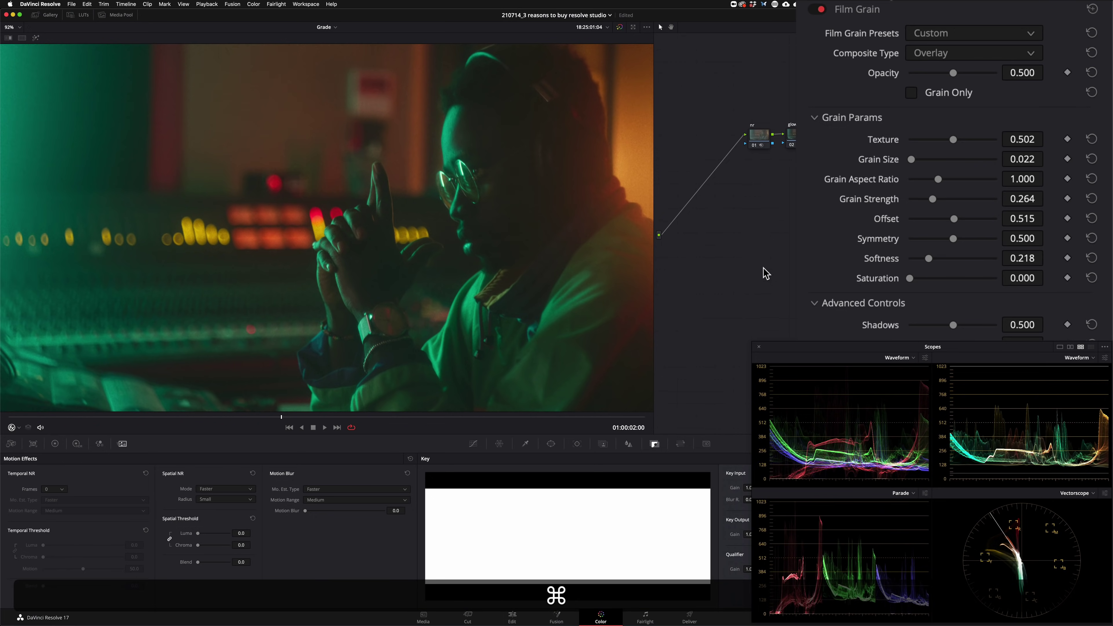
key(super+z)
key(super+z)
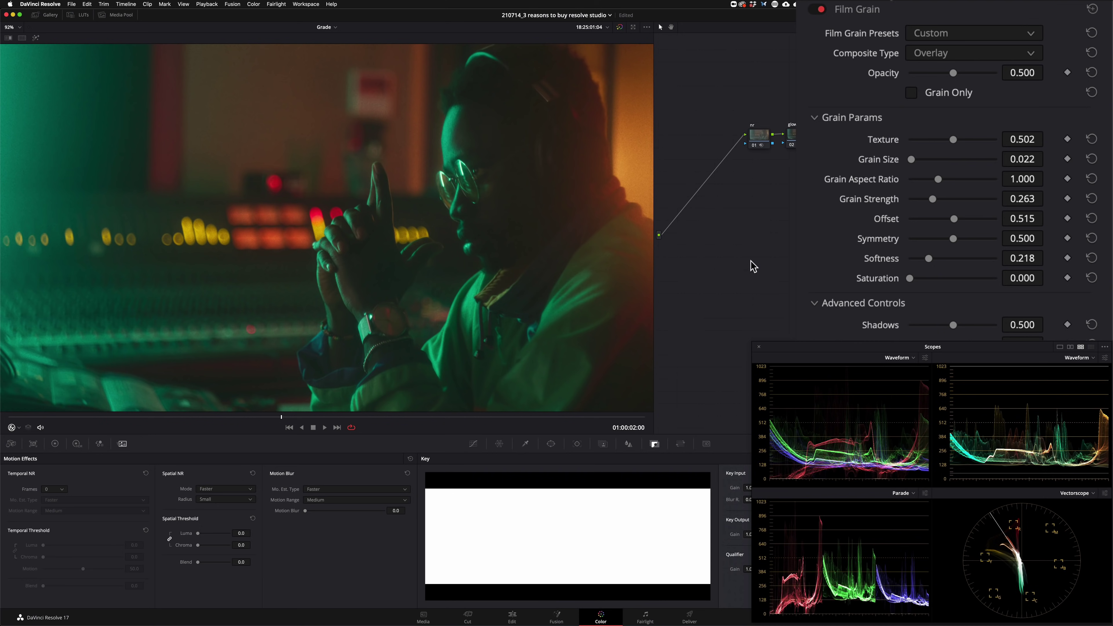
Step: Set the film grain's midtones to 0.771 and grain strength to 0.465, comparing the frame with node 03 off and on
drag(769, 250, 774, 250)
key(super+d)
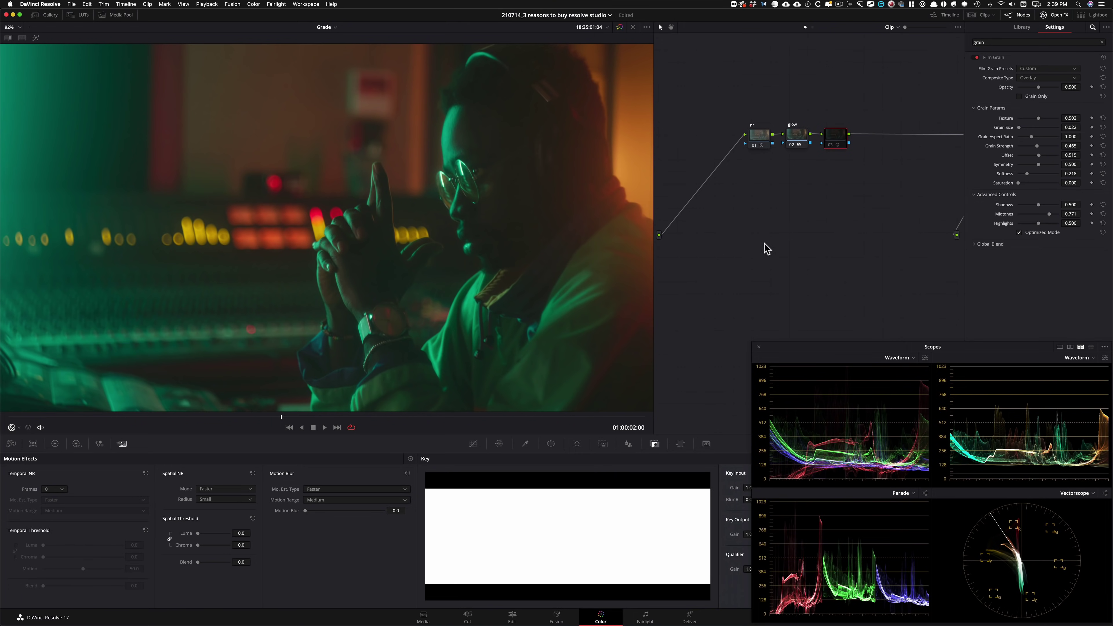
key(super+d)
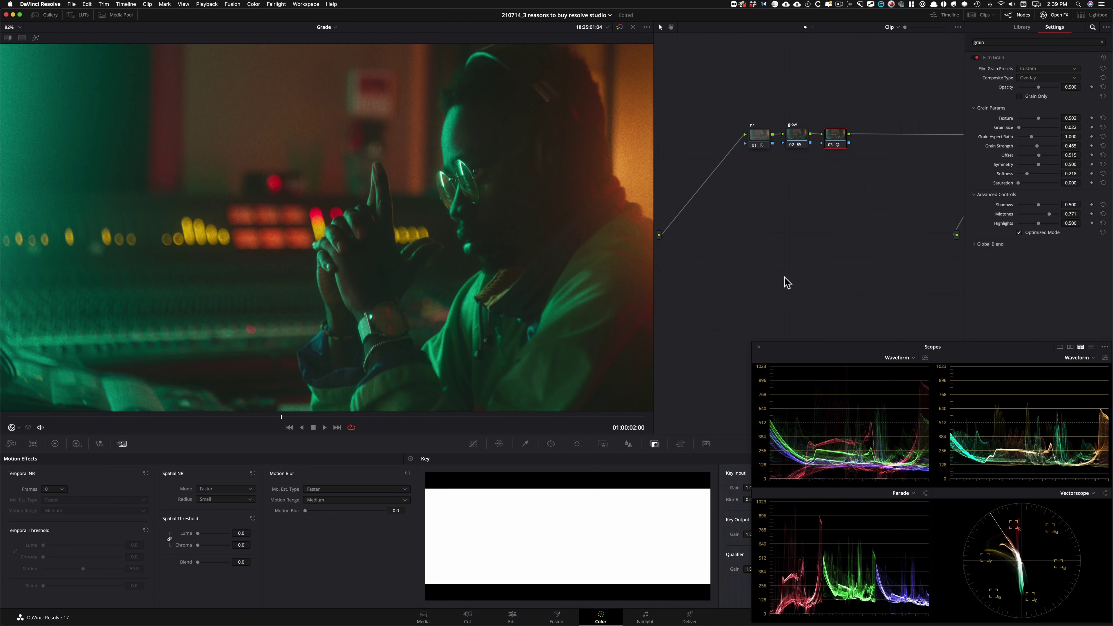
Step: Reduce the grain strength to 0.373 and play the clip to review the grain in motion
key(3)
click(55, 443)
key(space)
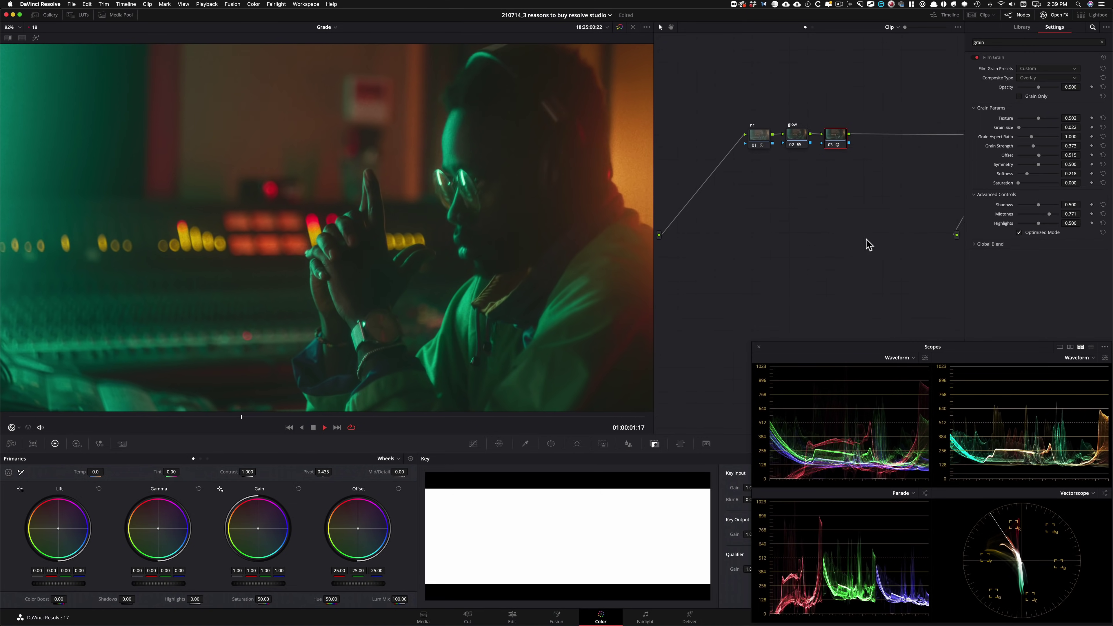
Step: Label node 03 as "grain"
key(Tab)
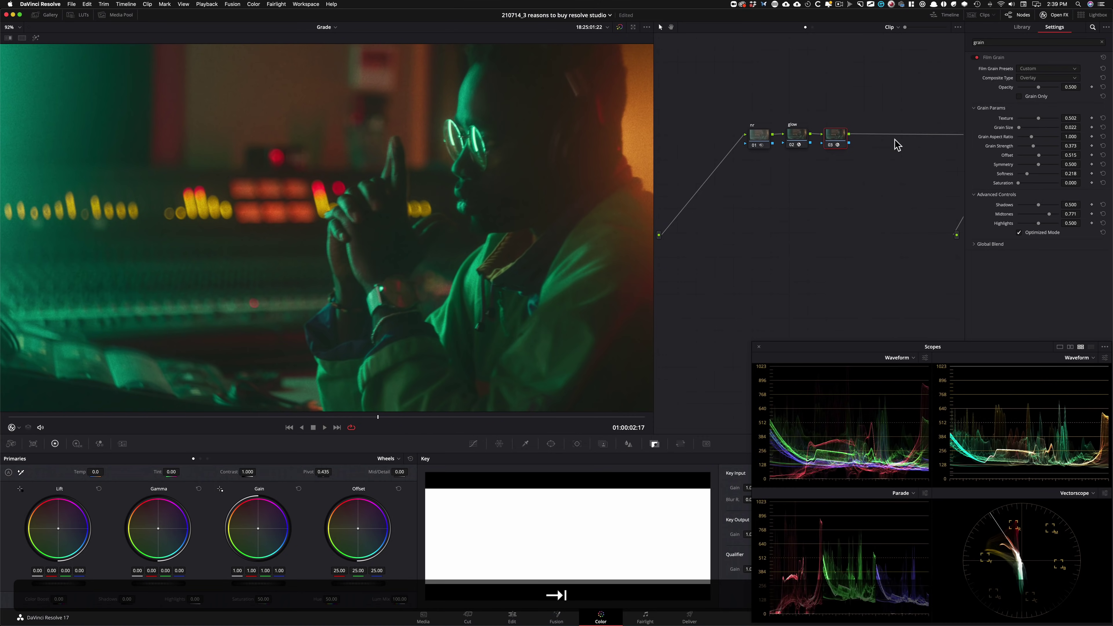
text(grain)
key(Return)
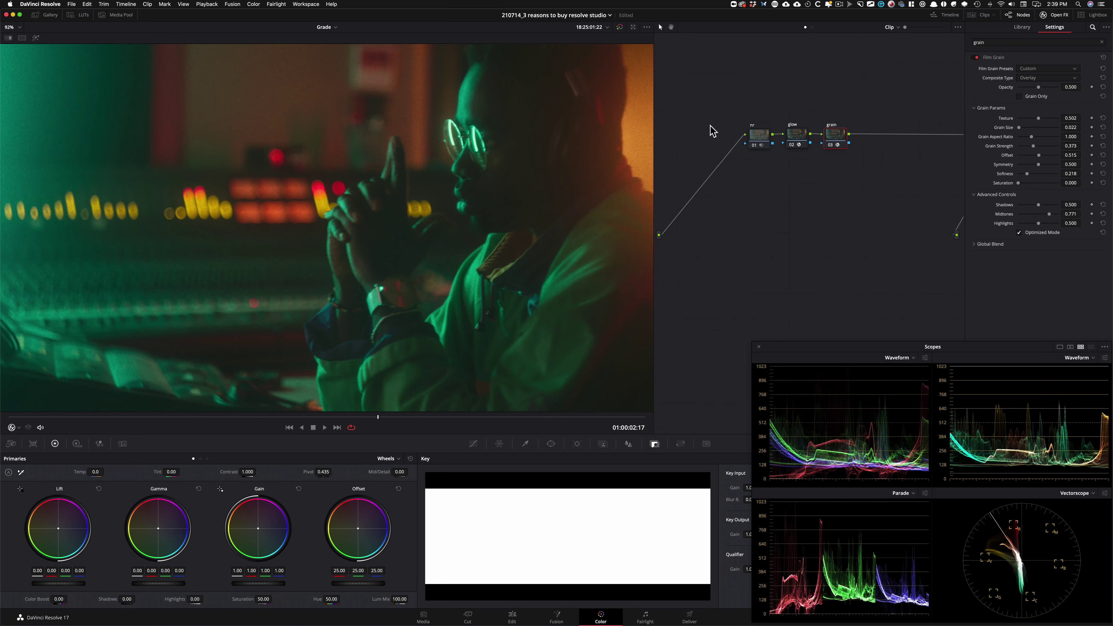
Step: Return to the frame at 01:00:02:00 and disable the nr, glow and grain nodes together to view the image without them
mouse_move(276, 418)
mouse_down()
mouse_move(254, 419)
mouse_move(282, 419)
mouse_up()
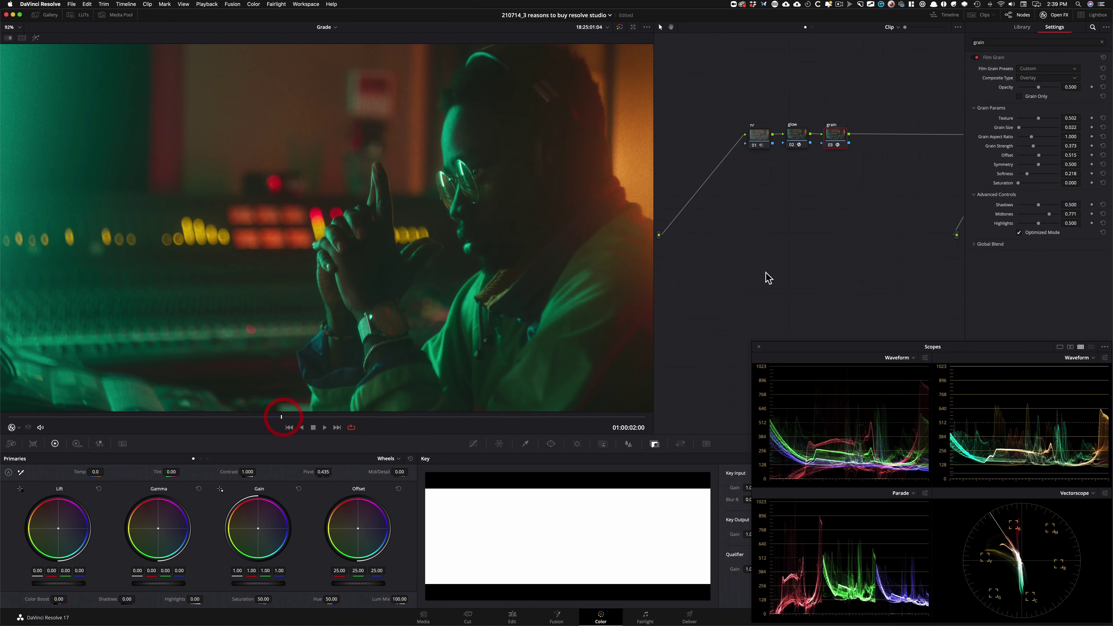
drag(750, 104, 845, 180)
key(super+d)
click(787, 200)
click(862, 94)
Step: Toggle only the glow node to compare the image with and without the glow
click(797, 136)
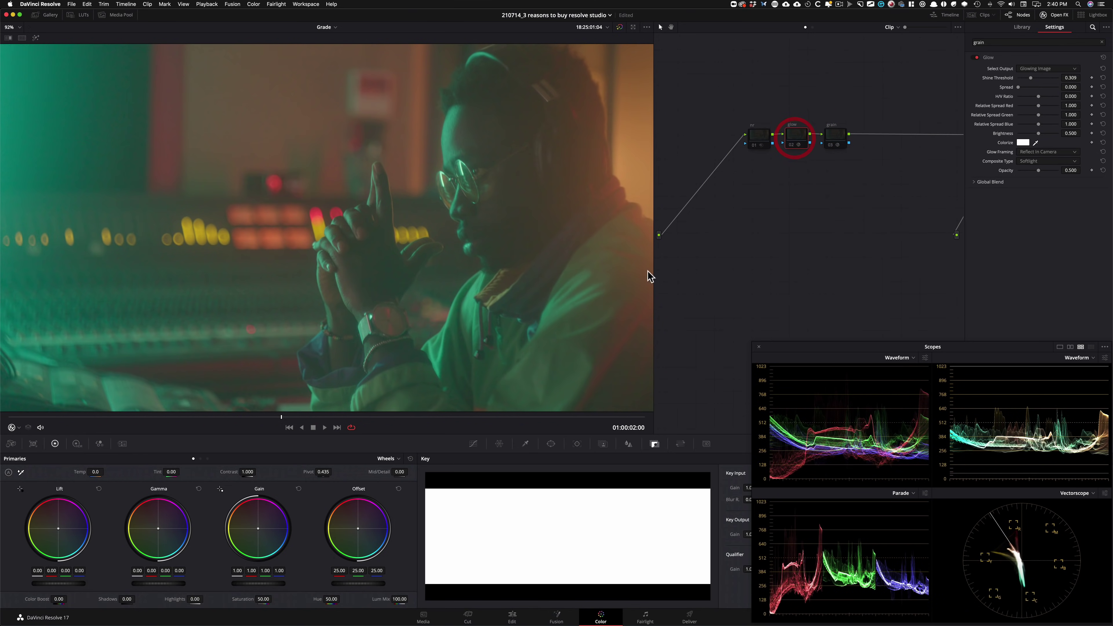
key(super+d)
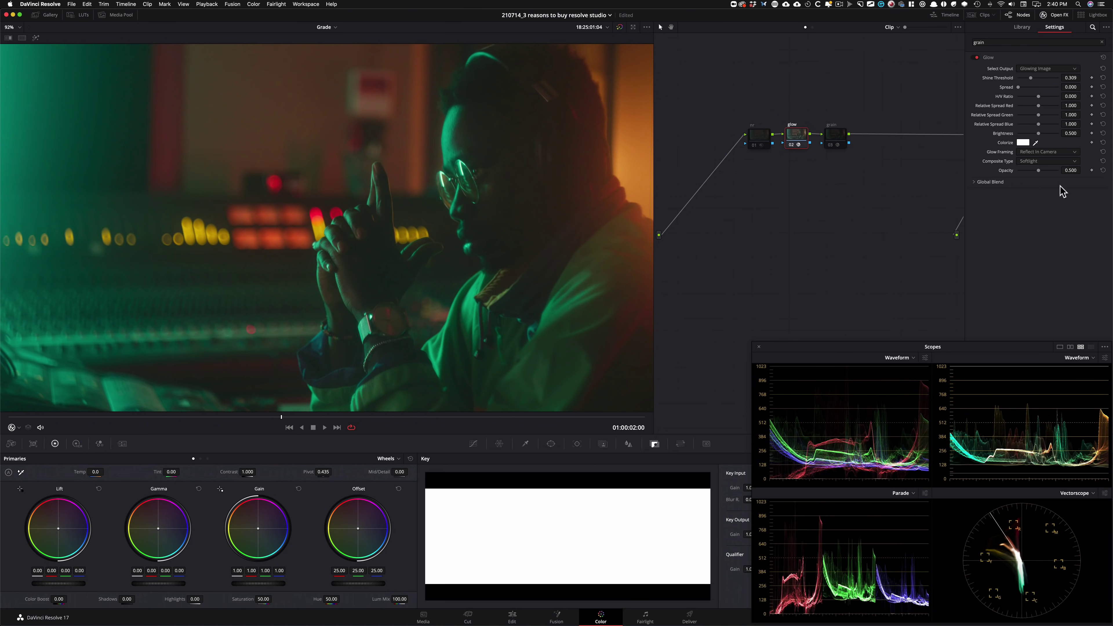
key(super+d)
Step: Toggle the nr node to compare the noise with and without it, on the full frame and close up at the orange-lit edge
click(746, 140)
key(cmd+z)
key(cmd+d)
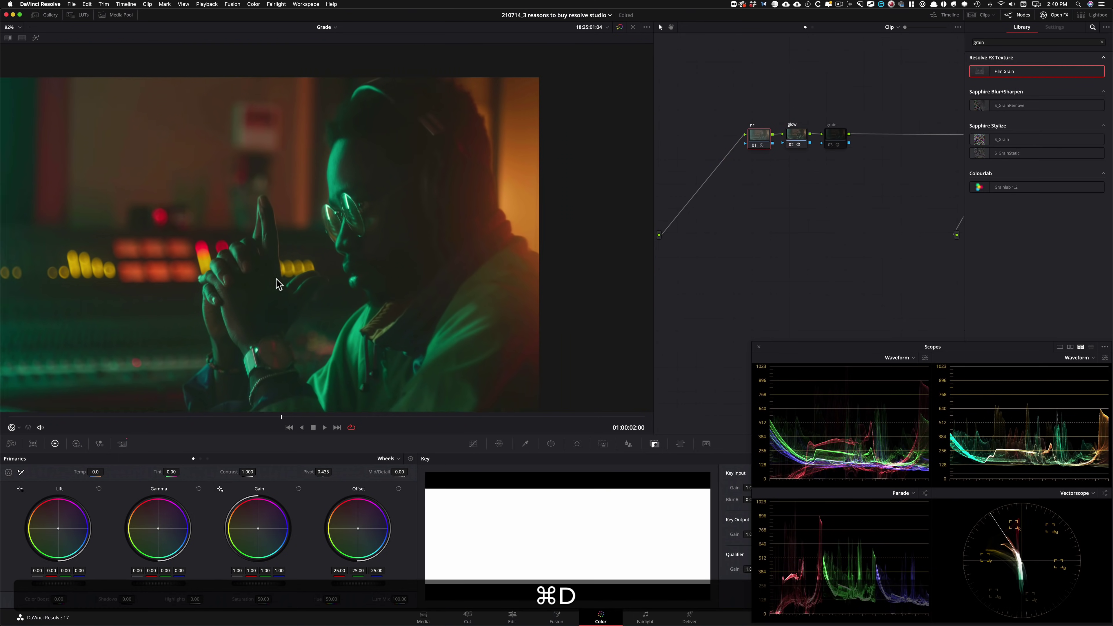
key(2)
scroll(455, 246, up, 5)
key(super+d)
drag(450, 227, 460, 378)
key(super+2)
scroll(526, 314, up, 1)
scroll(526, 315, up, 2)
drag(525, 314, 64, 134)
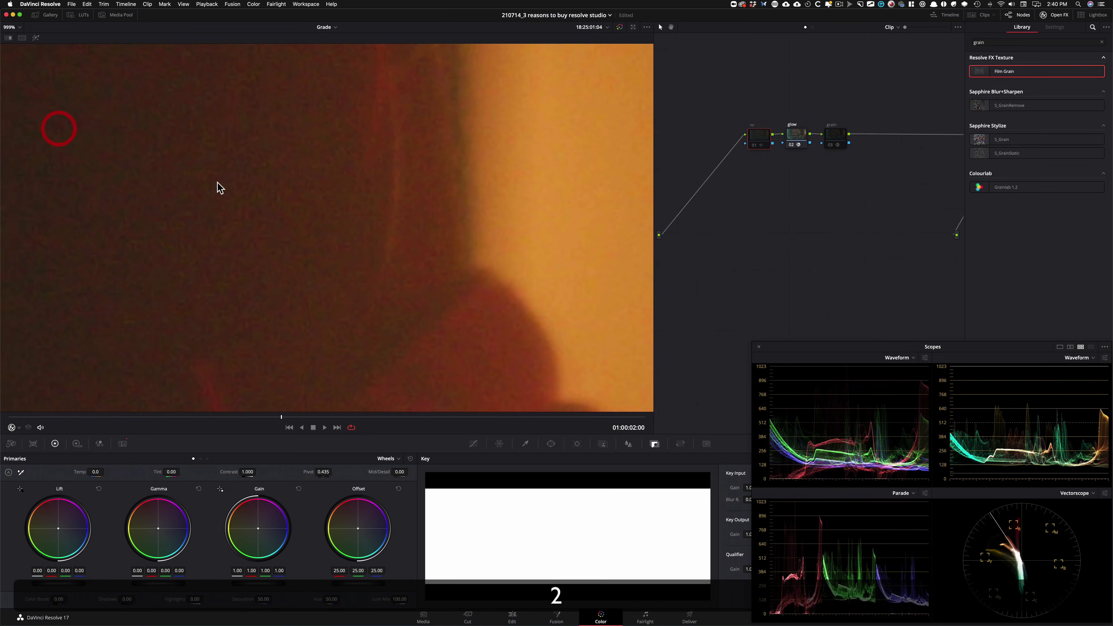
key(super+d)
key(3)
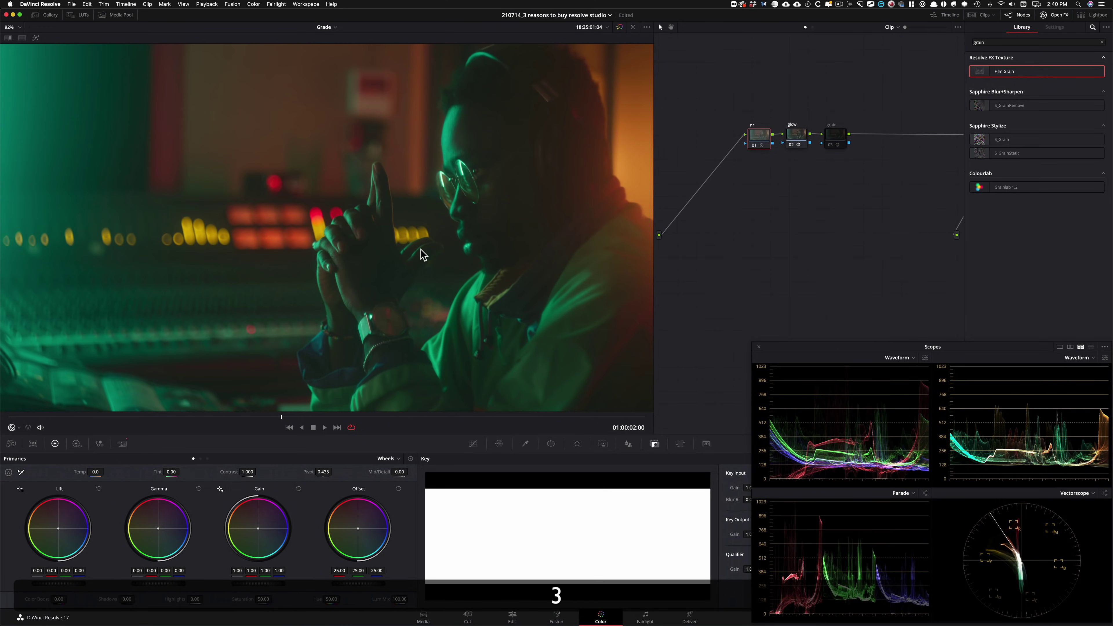
Step: Toggle the grain node off and on to compare the full frame with and without film grain
click(836, 140)
key(super+d)
key(super+d)
key(super+d)
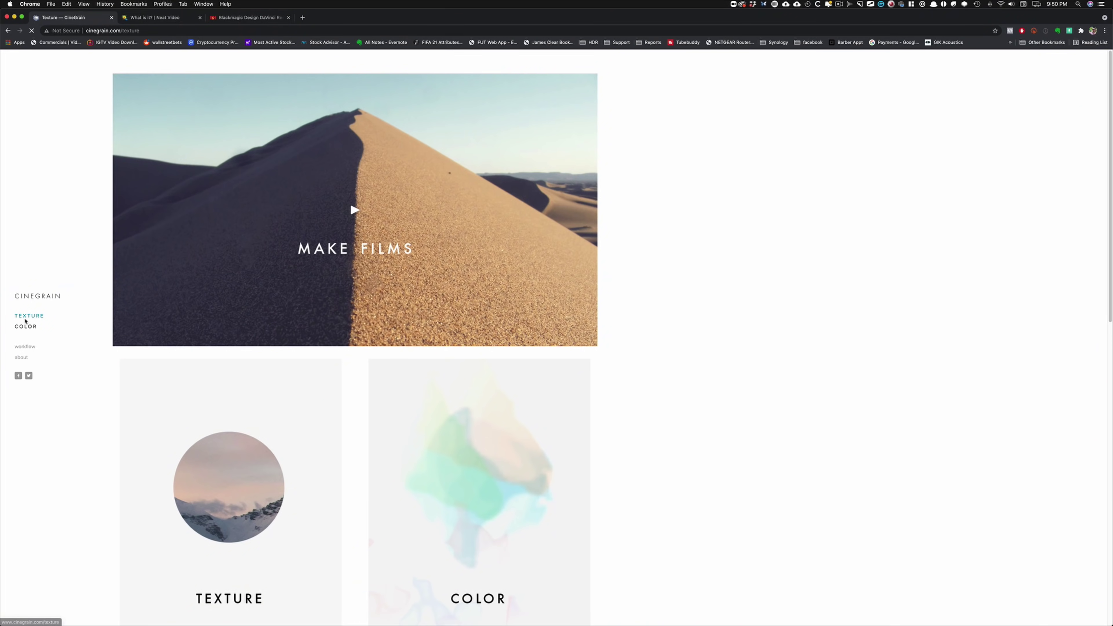
Step: In Chrome, open CineGrain's texture products and check the price of the Grain - Indie Master Series
click(28, 318)
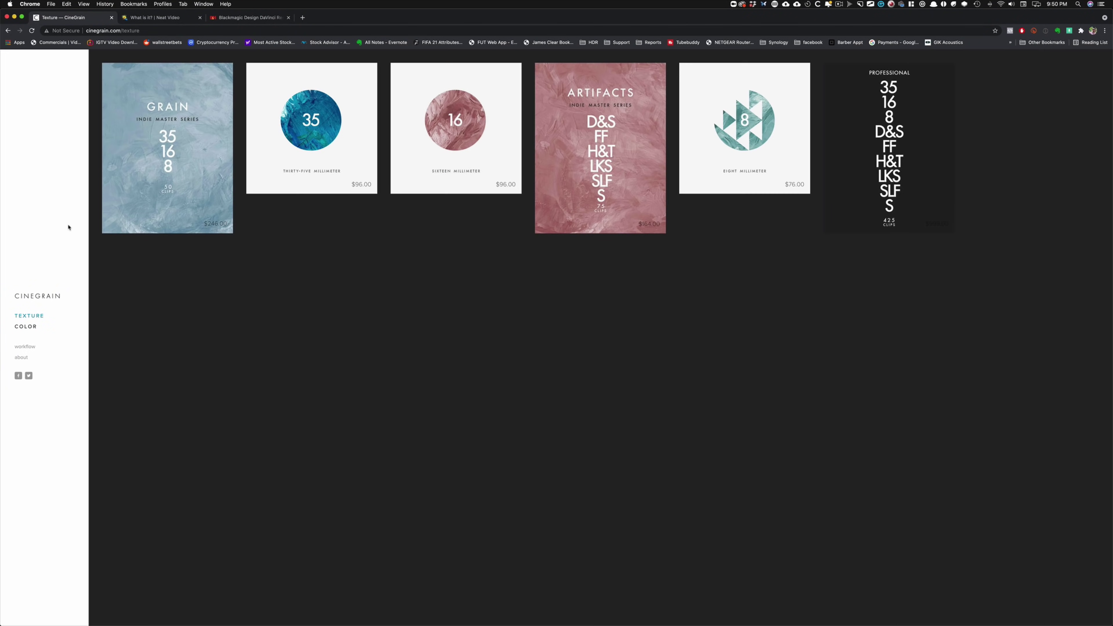
click(189, 180)
double_click(441, 303)
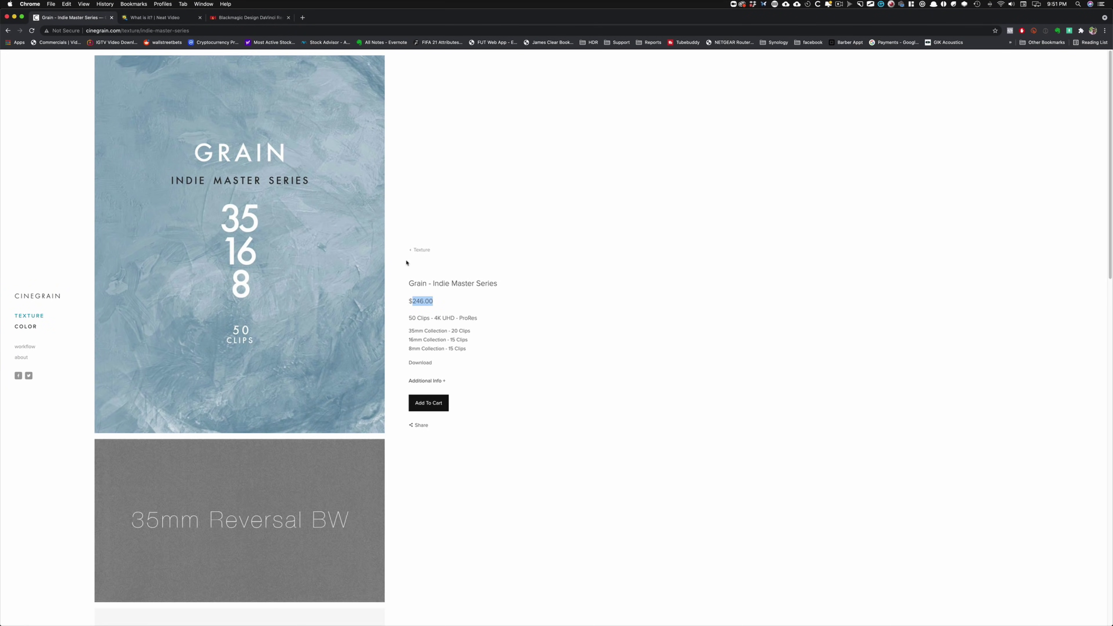
click(474, 108)
Step: On the Neat Video purchase page, show the Resolve plug-in licence options and check the Pro price
click(152, 21)
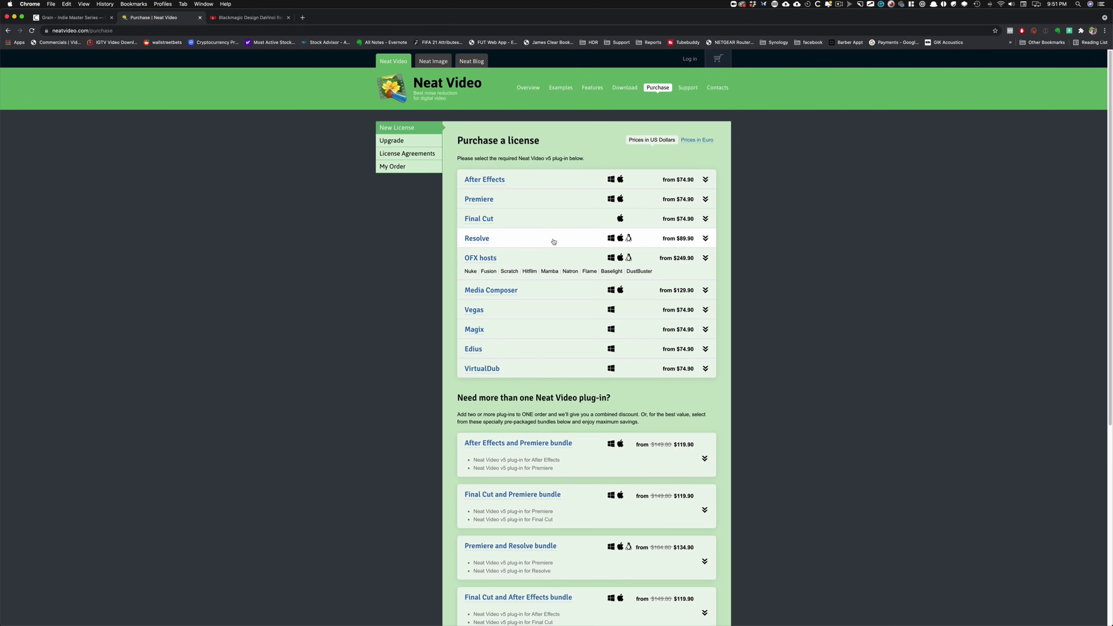
click(553, 240)
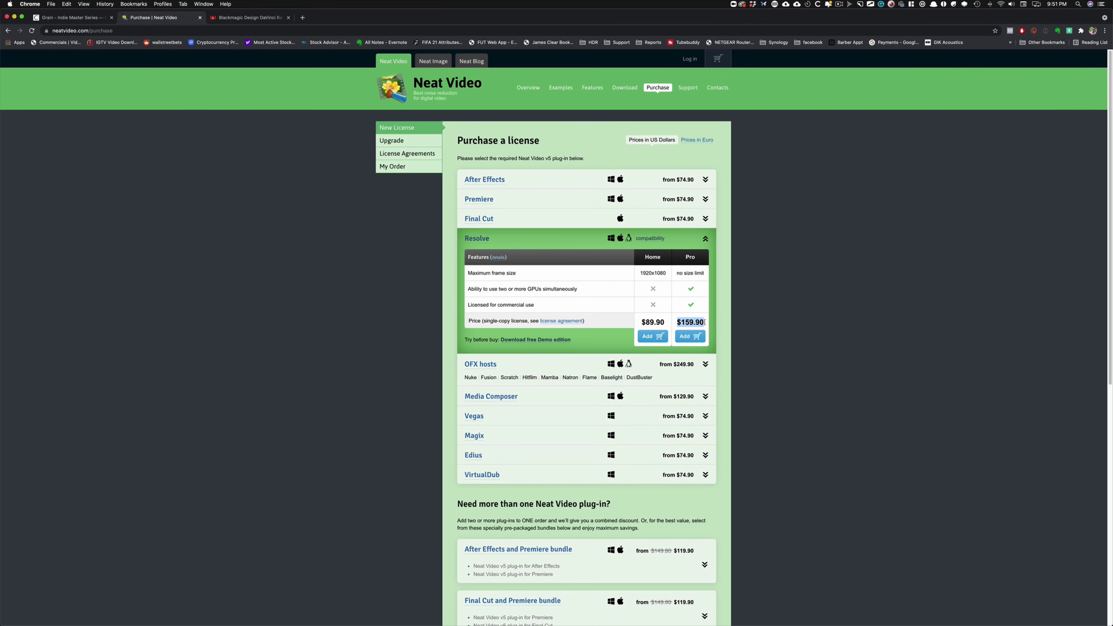